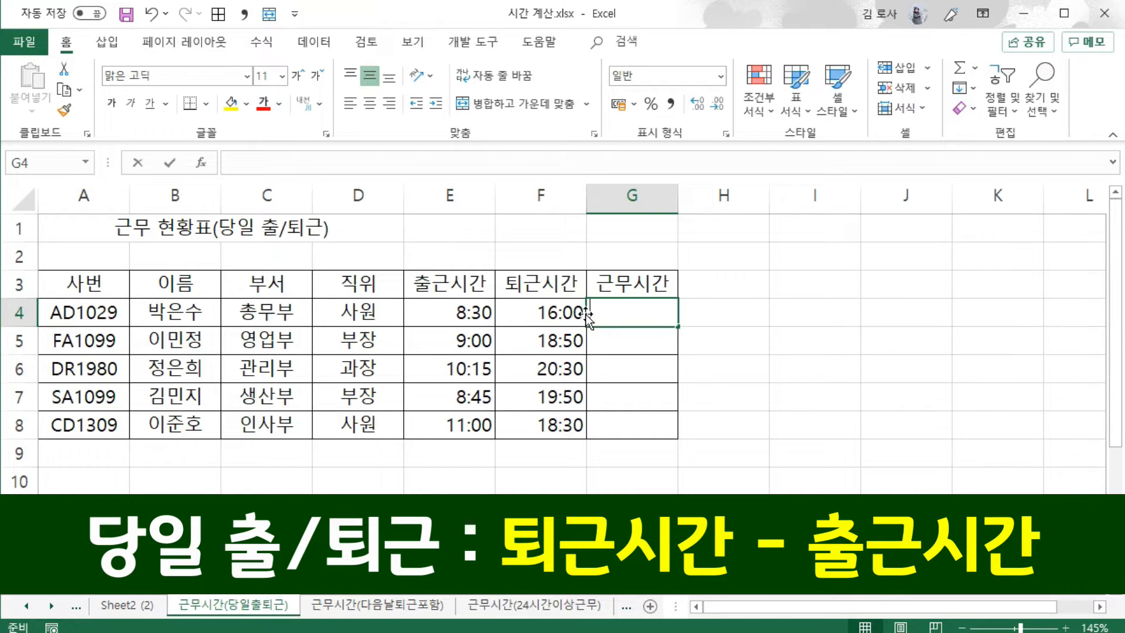
Step: Calculate the working time in G4 with =F4-E4 and fill the formula down to G8
{"action": "type", "text": "="}
{"action": "left_click", "coordinate": [543, 313]}
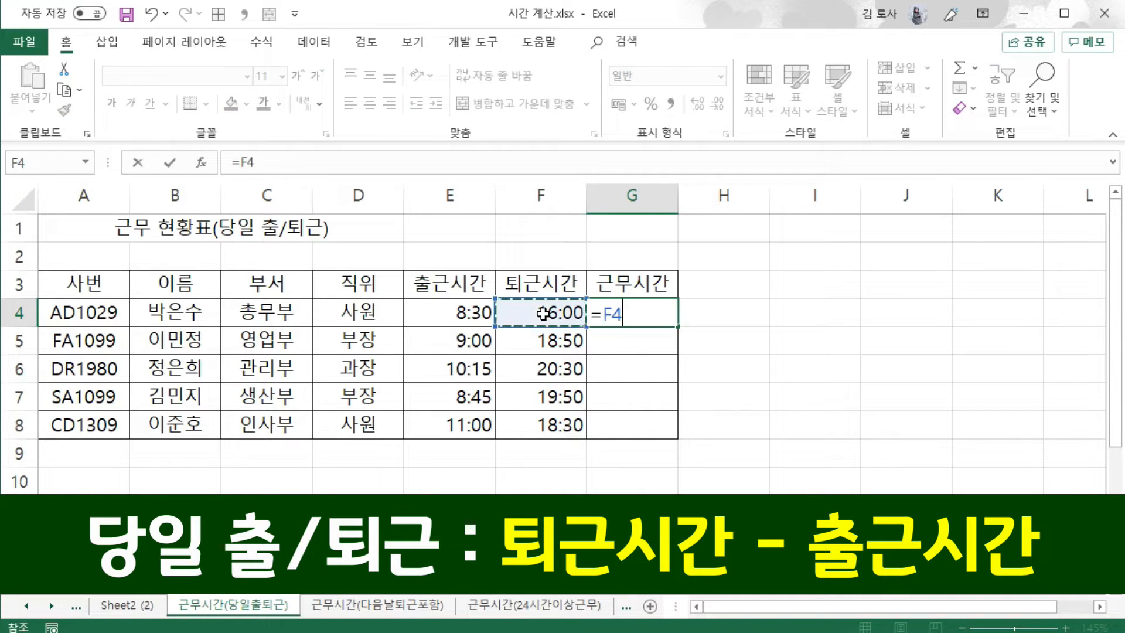
{"action": "type", "text": "-"}
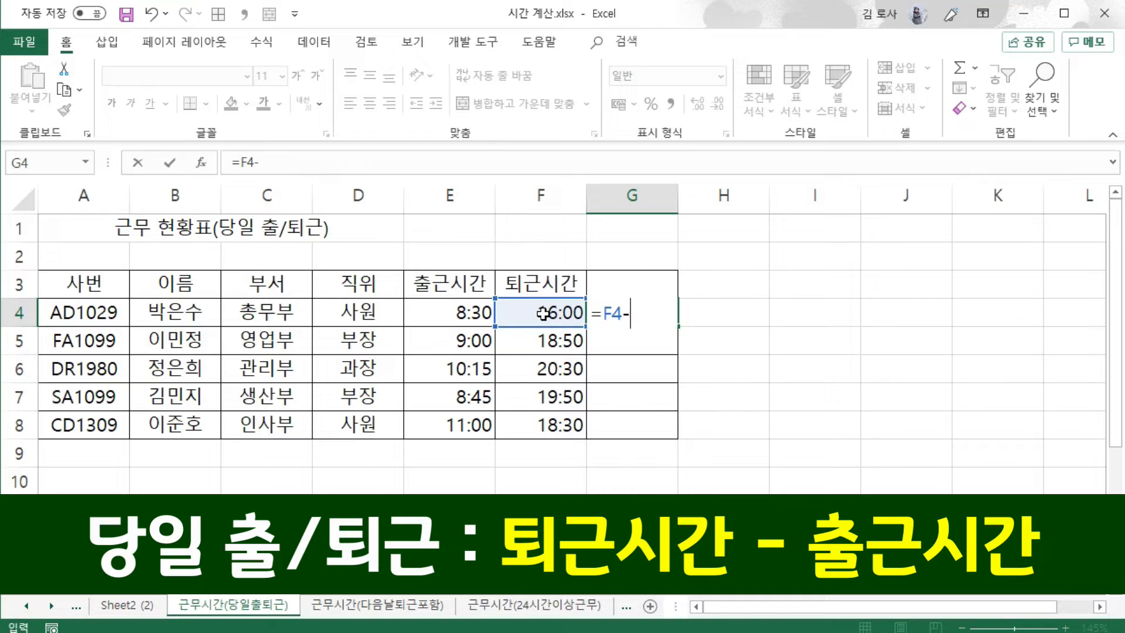
{"action": "left_click", "coordinate": [475, 310]}
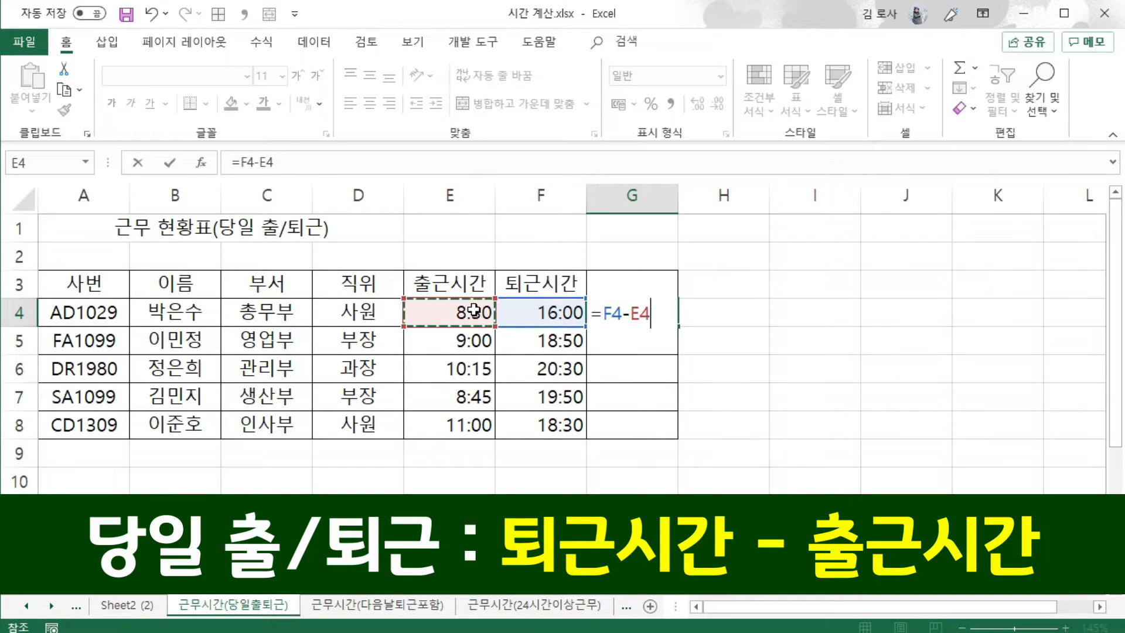
{"action": "key", "text": "Return"}
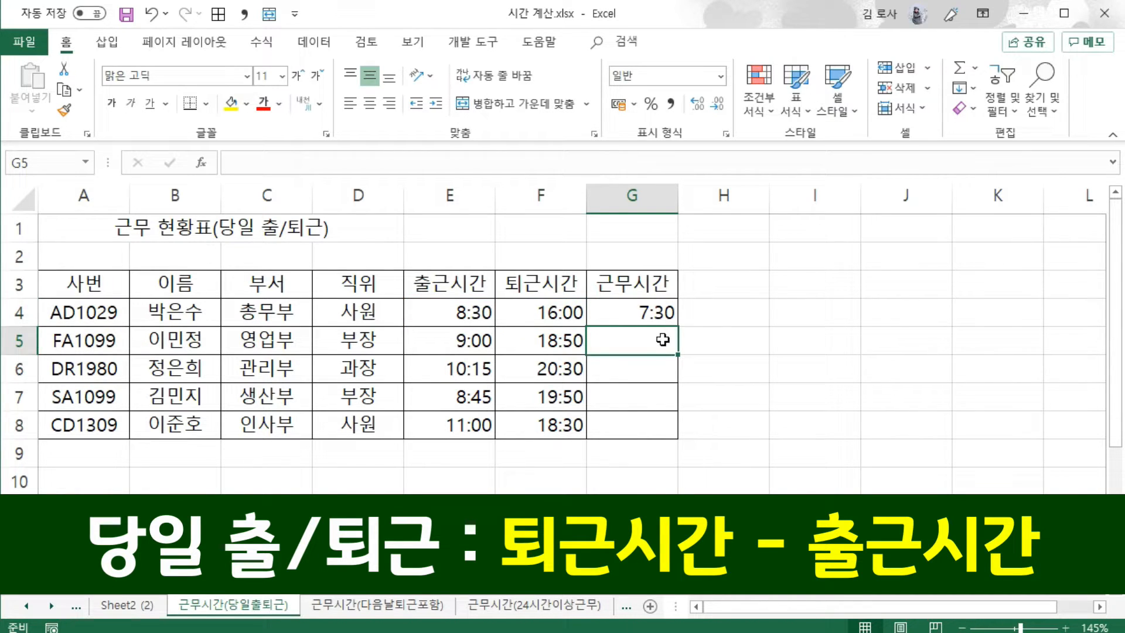
{"action": "left_click", "coordinate": [670, 314]}
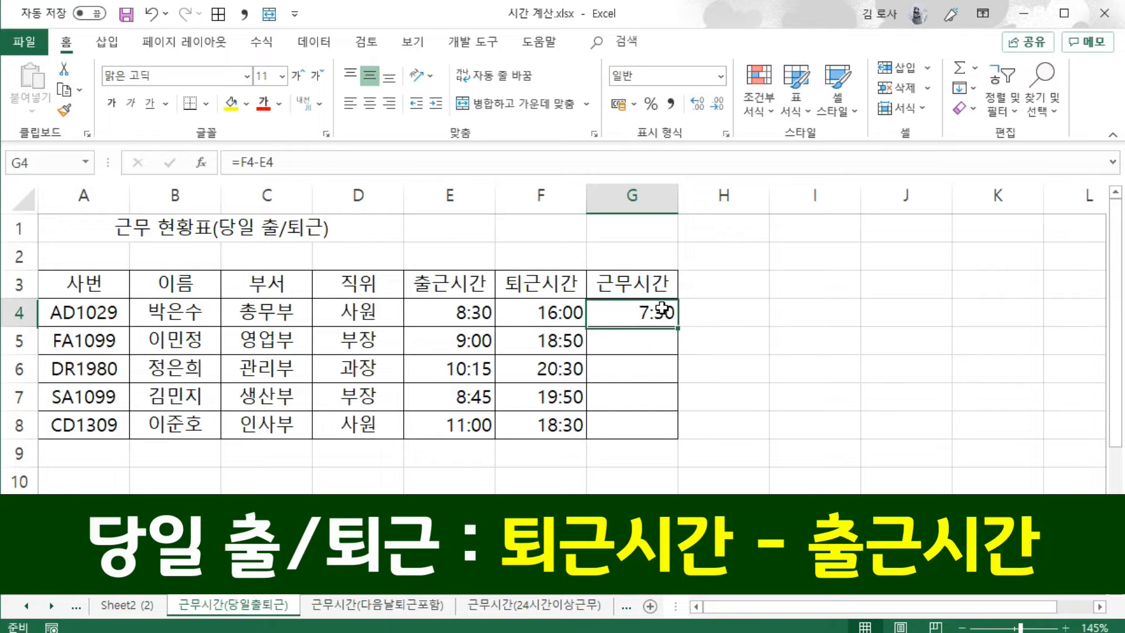
{"action": "double_click", "coordinate": [678, 327]}
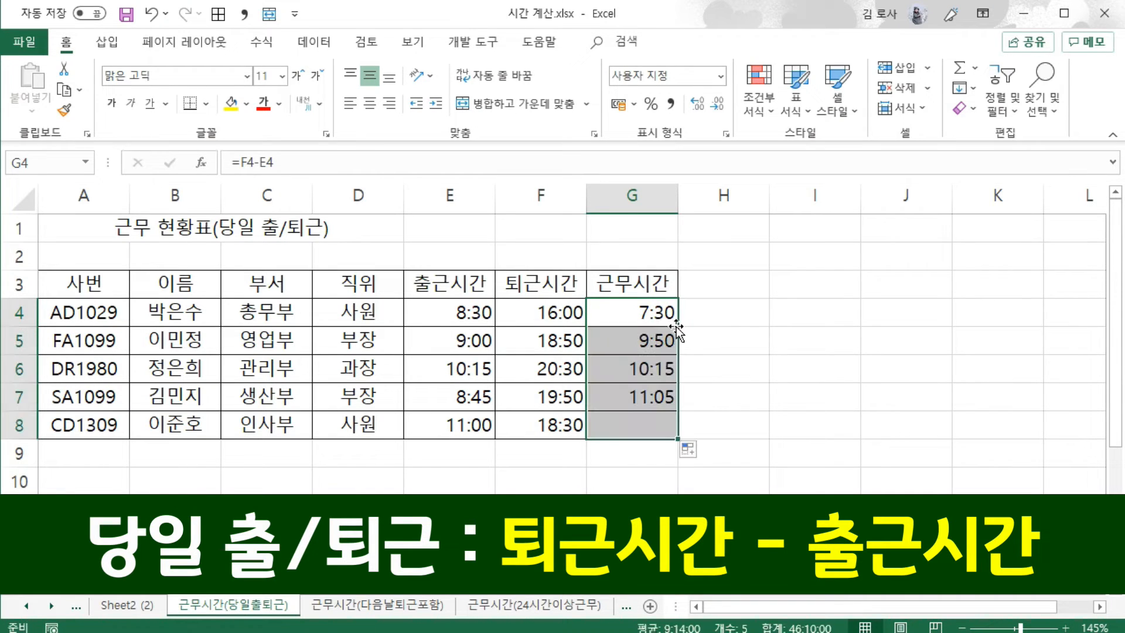
{"action": "left_click", "coordinate": [730, 437]}
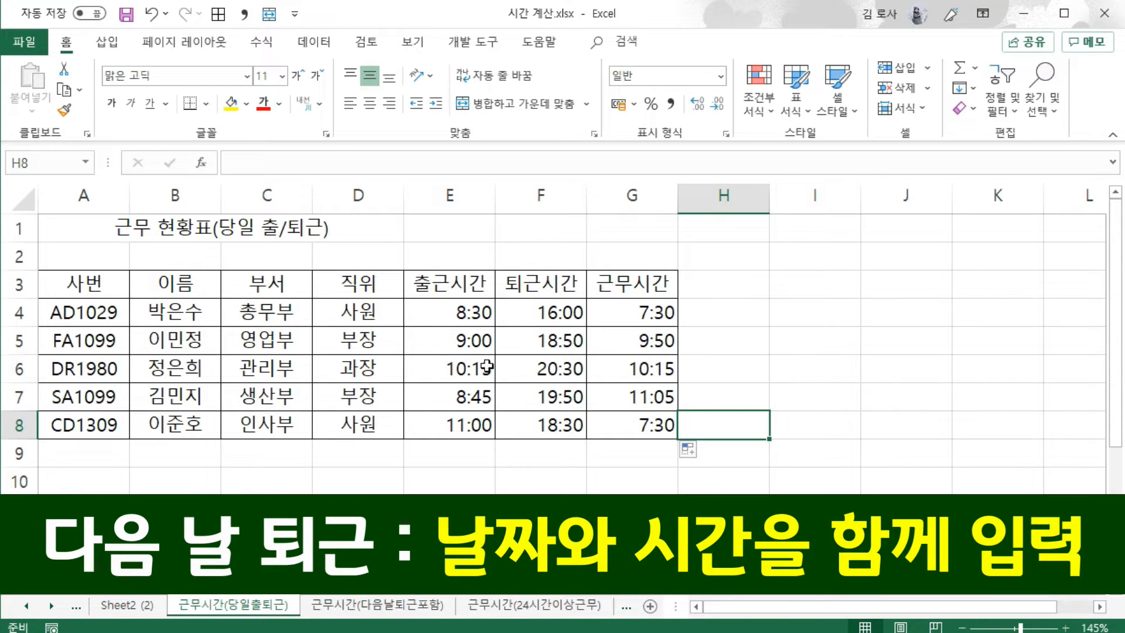
Step: Change the clock-out time in F6 to 6:00 and check the explanation of the working-time result in G6
{"action": "left_click", "coordinate": [556, 375]}
{"action": "type", "text": "6:00"}
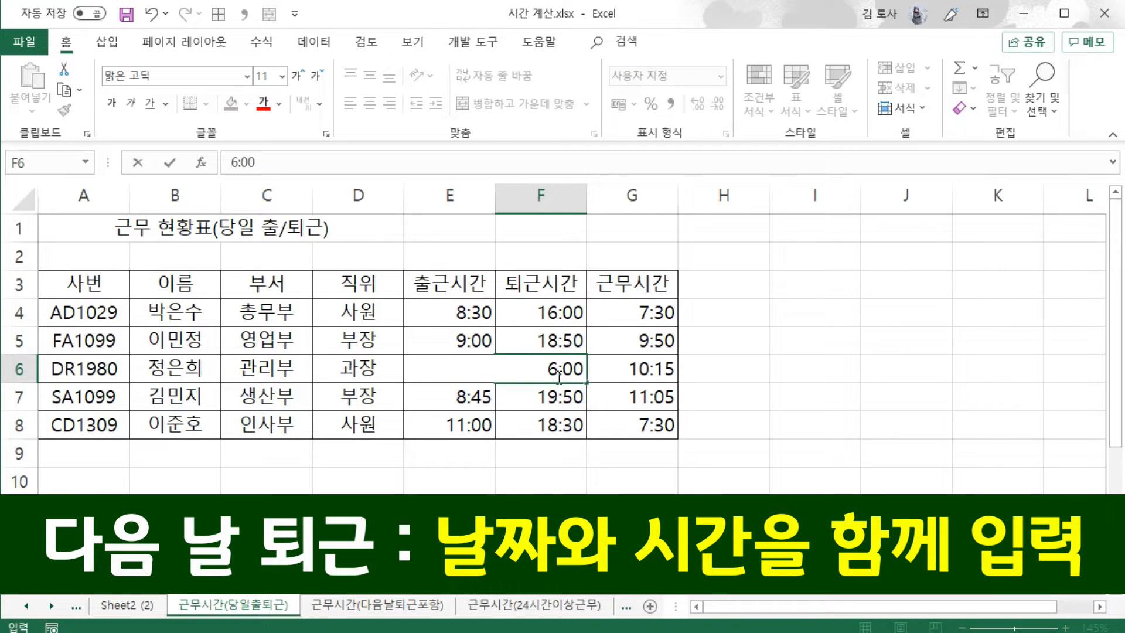
{"action": "key", "text": "ctrl+Return"}
{"action": "key", "text": "Return"}
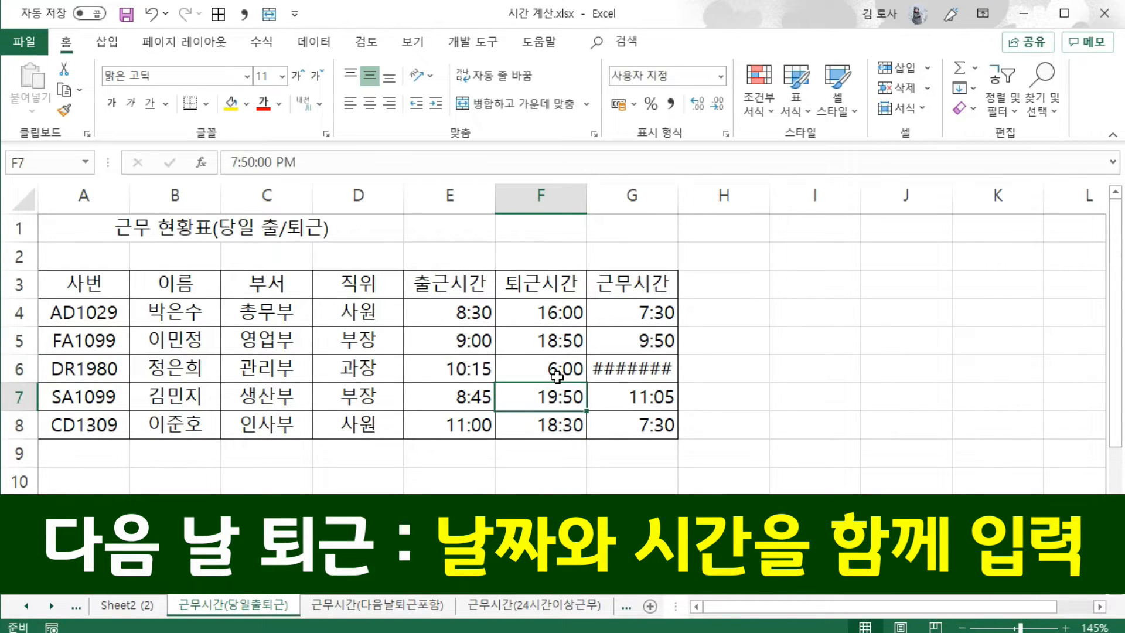
{"action": "mouse_move", "coordinate": [610, 374]}
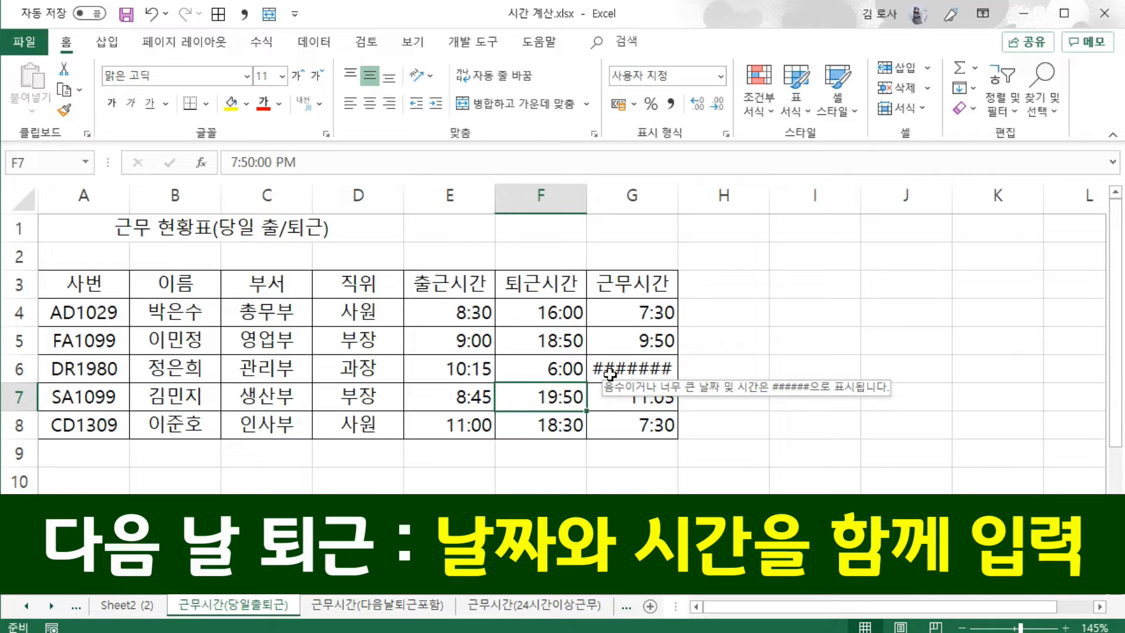
Step: Enter dates with the times in row 6: 11-11 10:30 as clock-in in E6 and 11-12 6:30 as clock-out in F6
{"action": "left_click", "coordinate": [458, 369]}
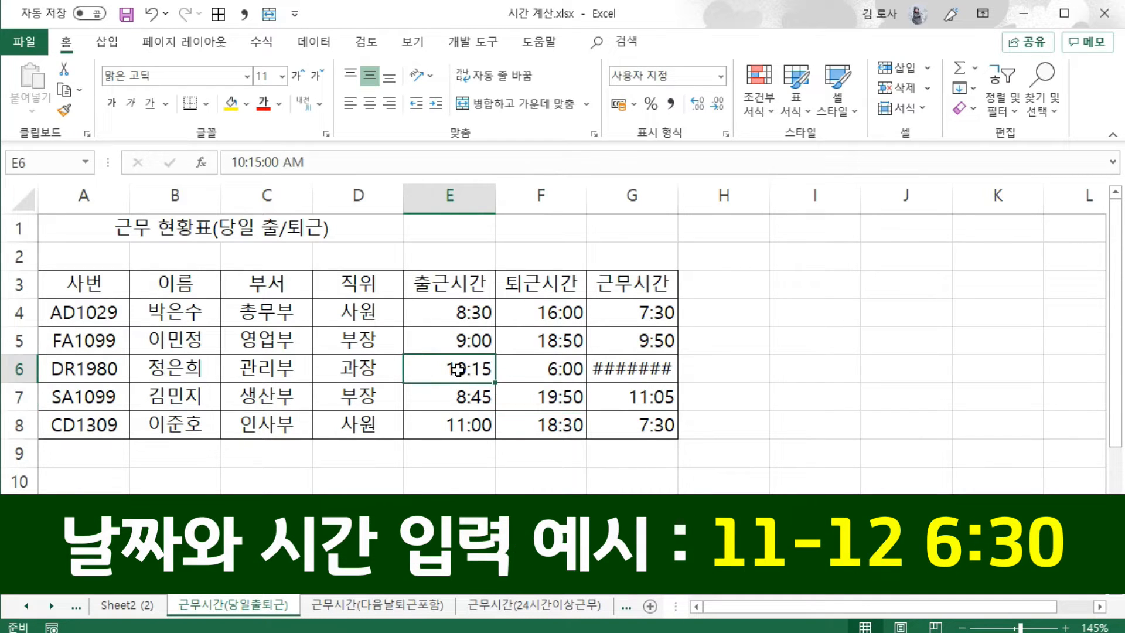
{"action": "type", "text": "11-11"}
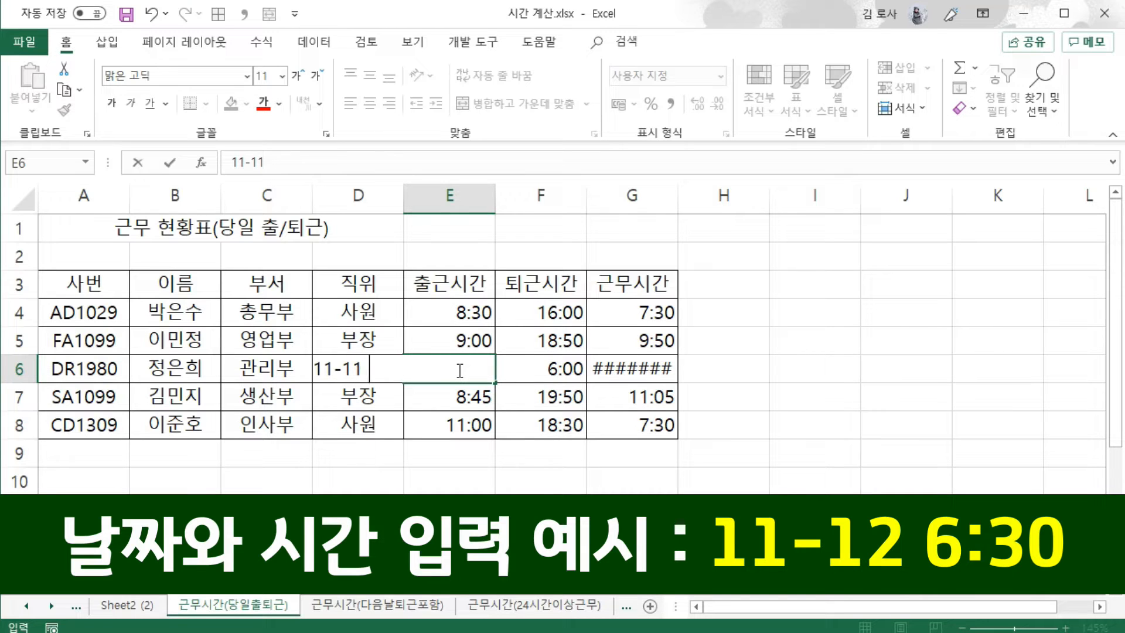
{"action": "type", "text": " 10:30"}
{"action": "key", "text": "Return"}
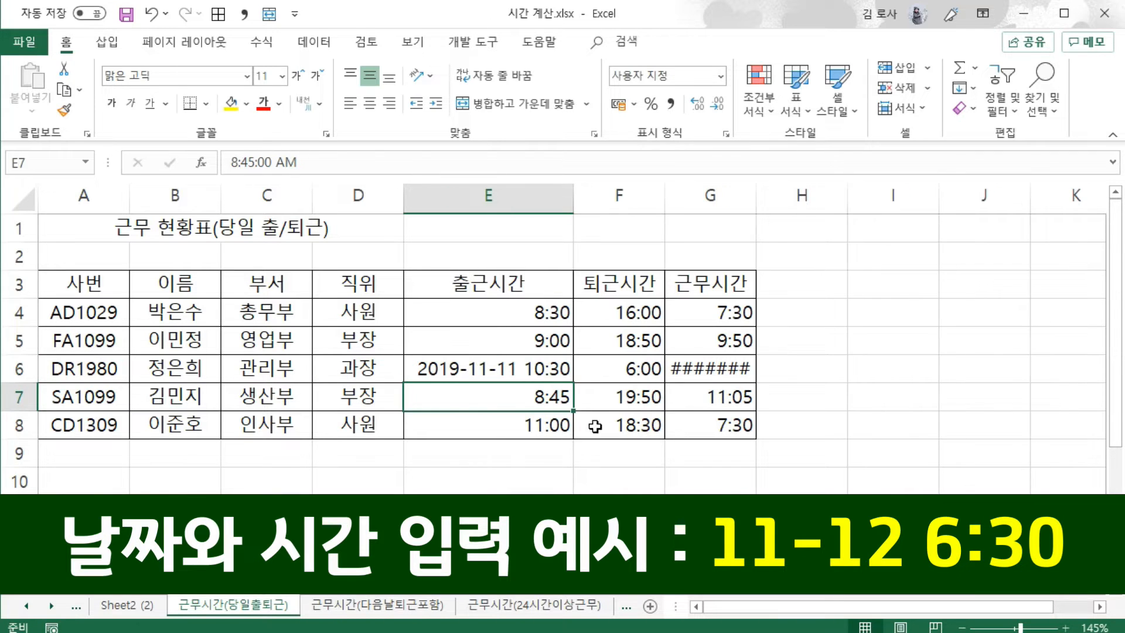
{"action": "left_click", "coordinate": [614, 369]}
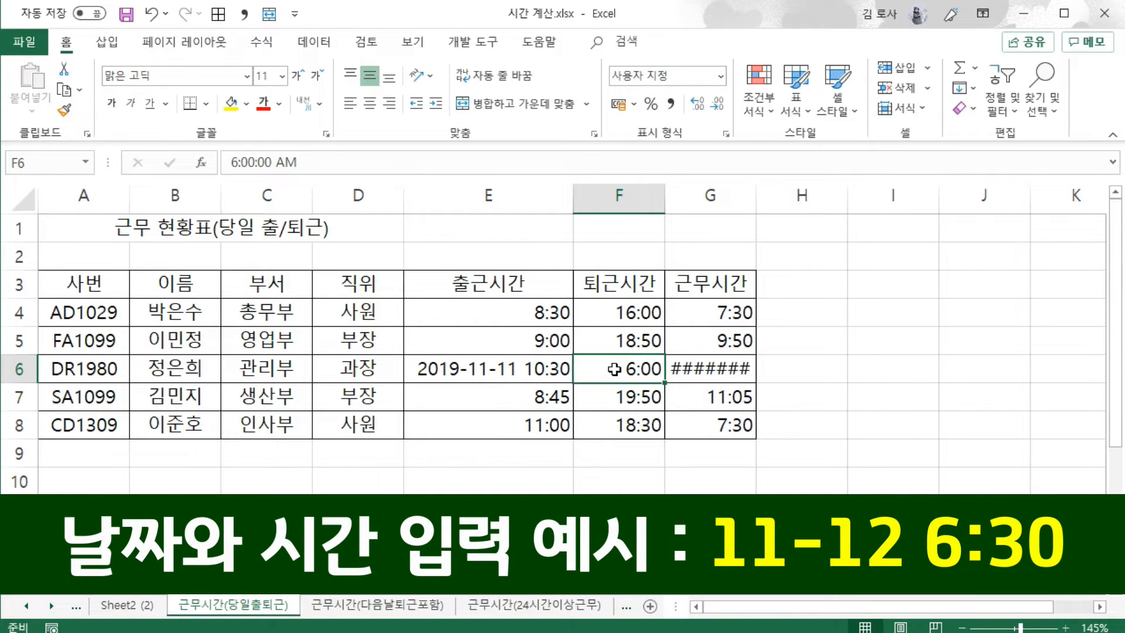
{"action": "type", "text": "11-1"}
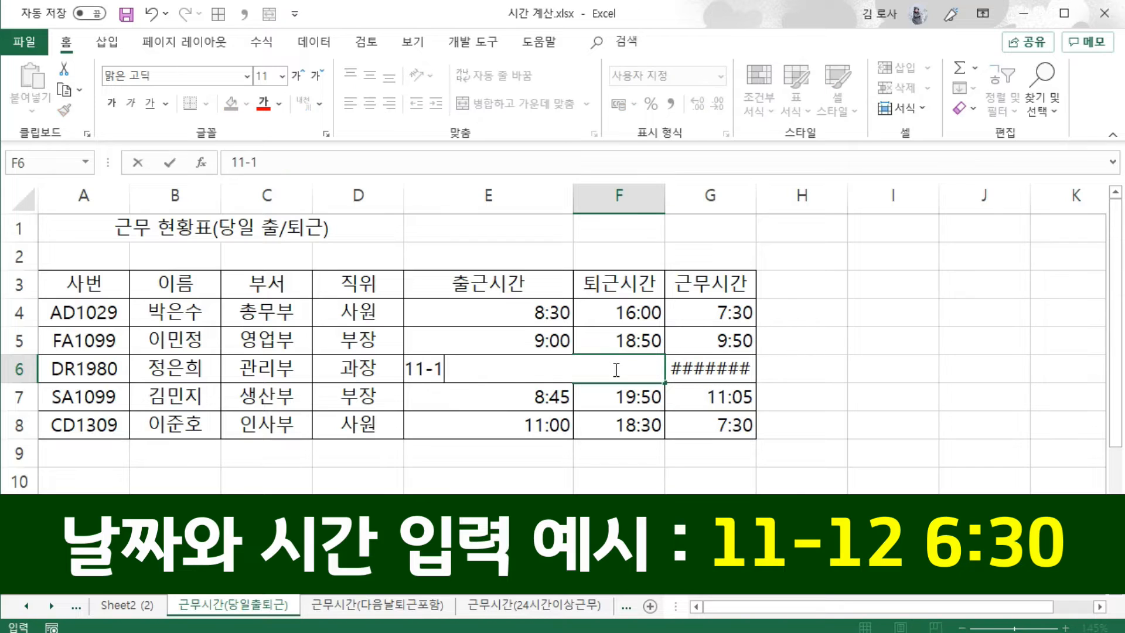
{"action": "type", "text": "2 6:30"}
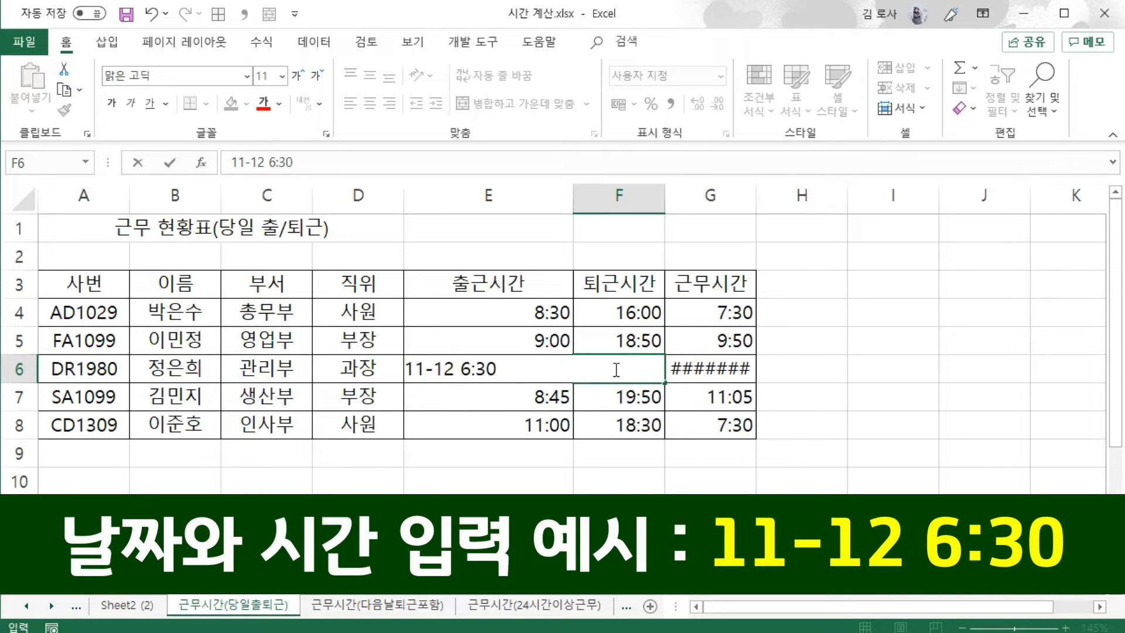
{"action": "key", "text": "Return"}
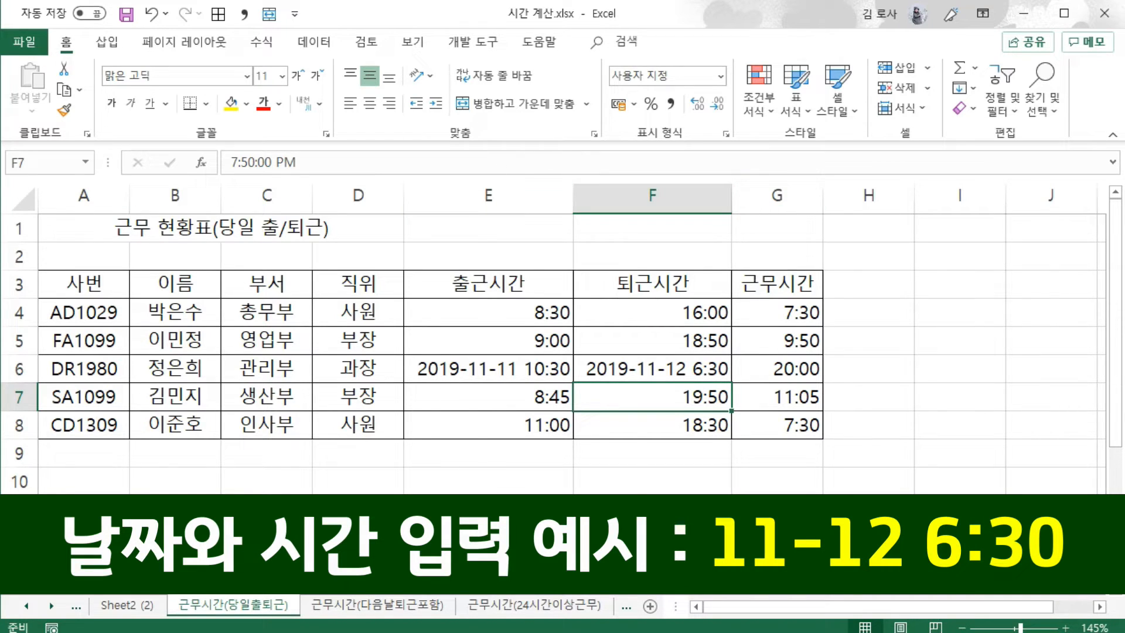
Step: On the 근무시간(다음날퇴근포함) sheet, calculate the first employee's working time in G4 with =F4-E4
{"action": "left_click", "coordinate": [415, 605]}
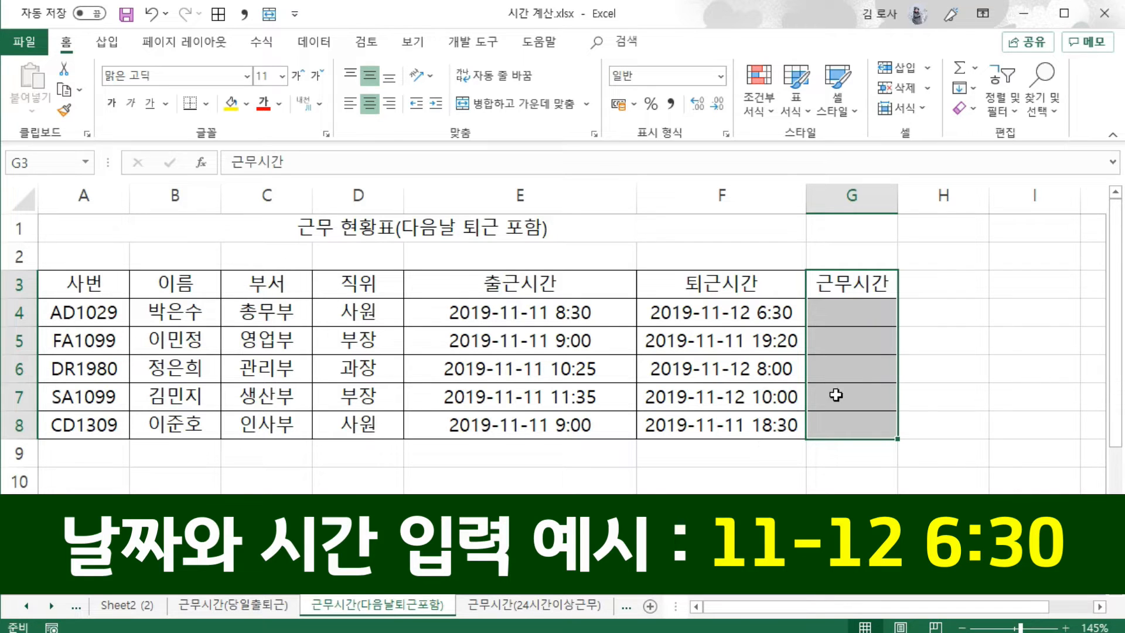
{"action": "left_click", "coordinate": [876, 310]}
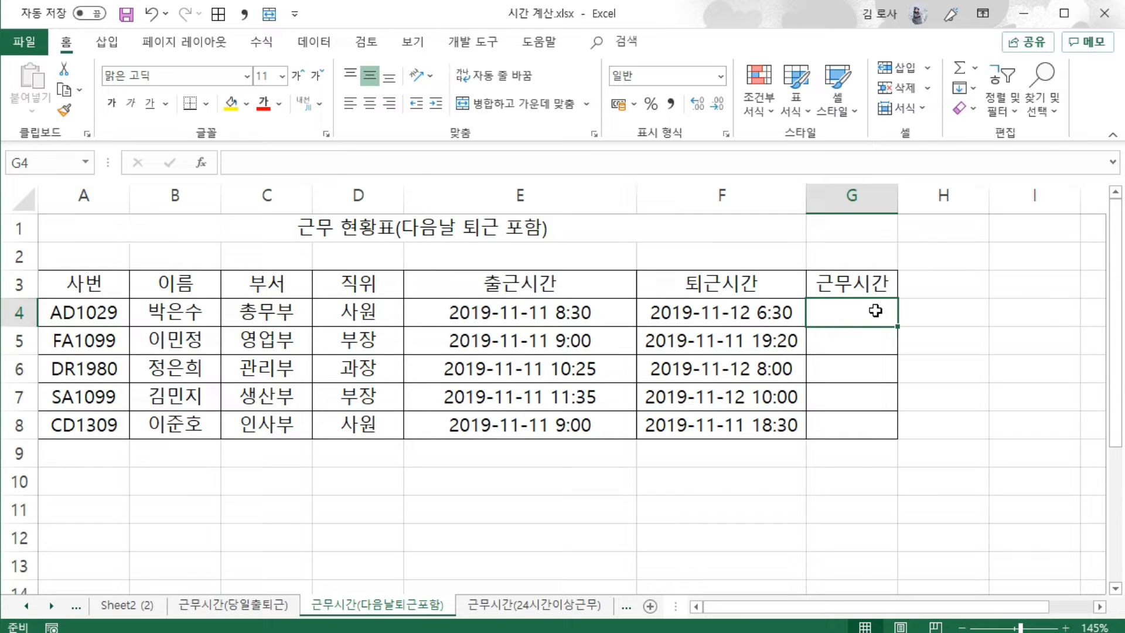
{"action": "type", "text": "="}
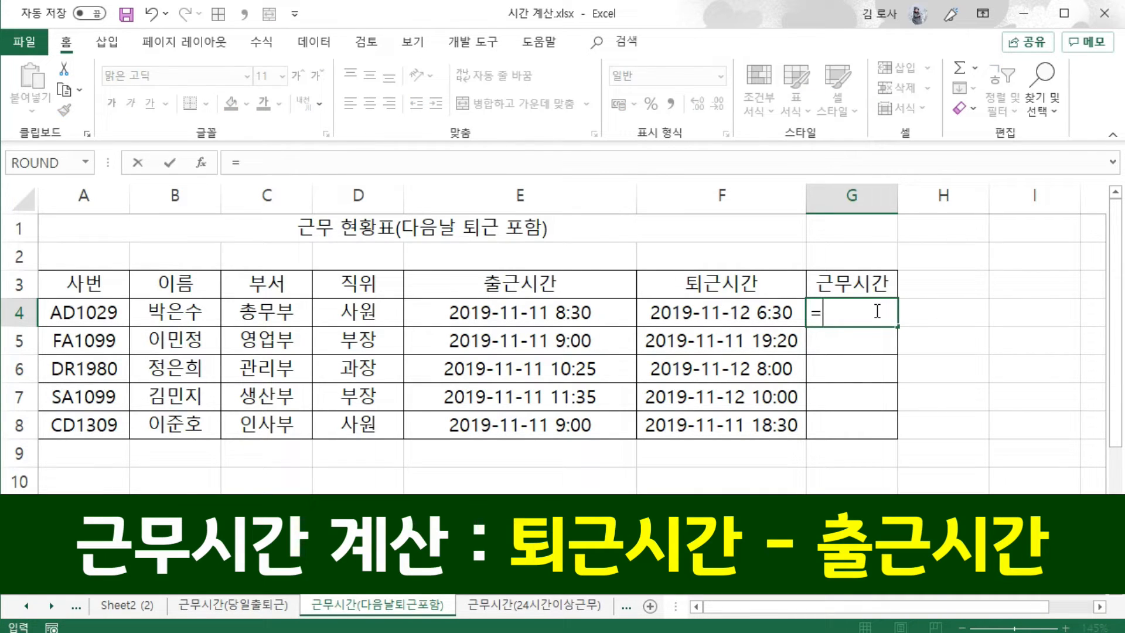
{"action": "left_click", "coordinate": [754, 313]}
{"action": "type", "text": "-"}
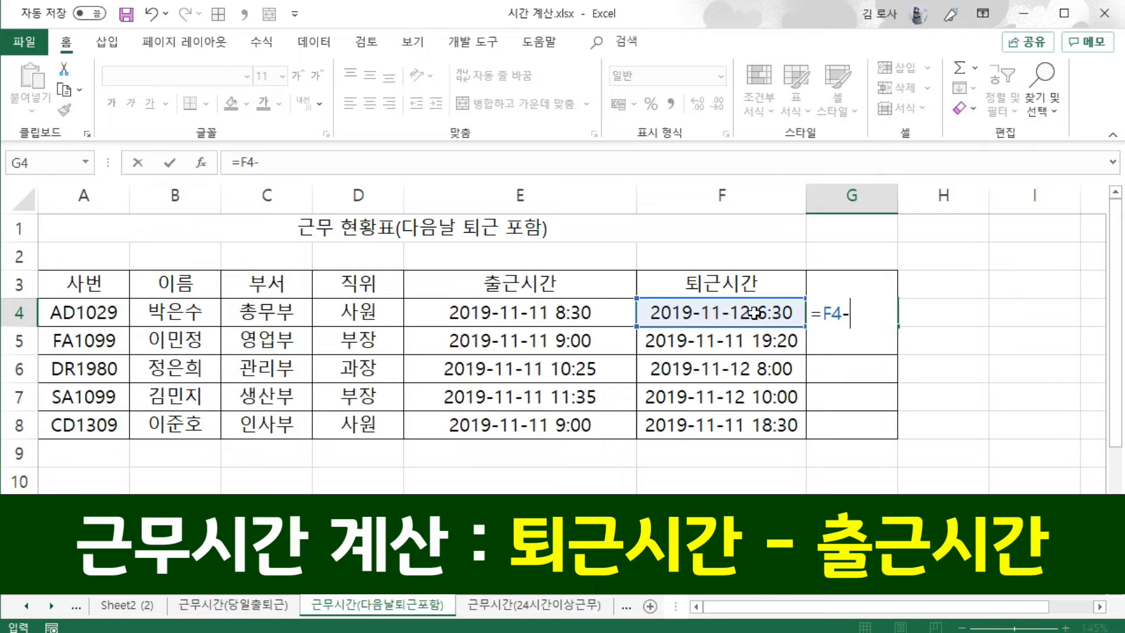
{"action": "left_click", "coordinate": [529, 313]}
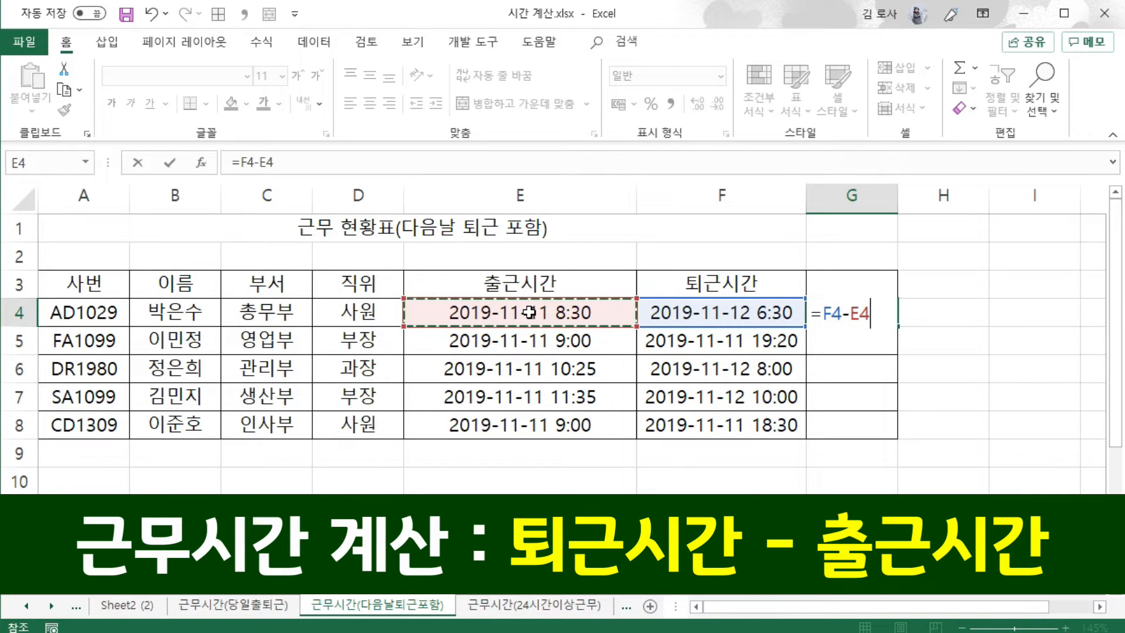
{"action": "key", "text": "Return"}
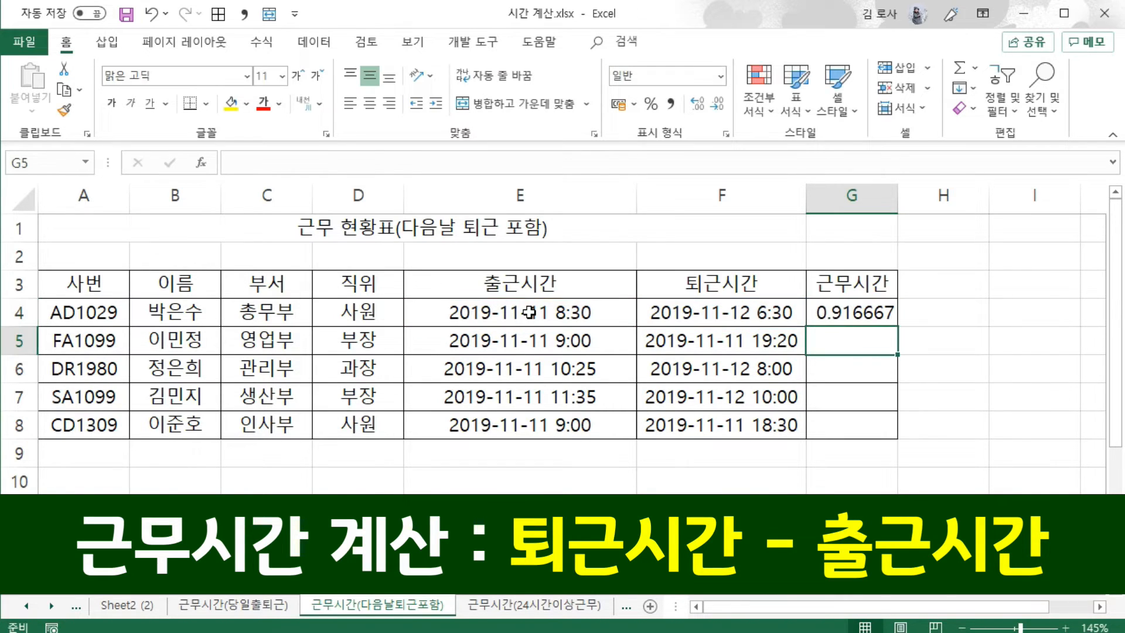
Step: Format G4 with the 시간 category's 13:30 type and fill the formula down to G8
{"action": "left_click", "coordinate": [868, 314]}
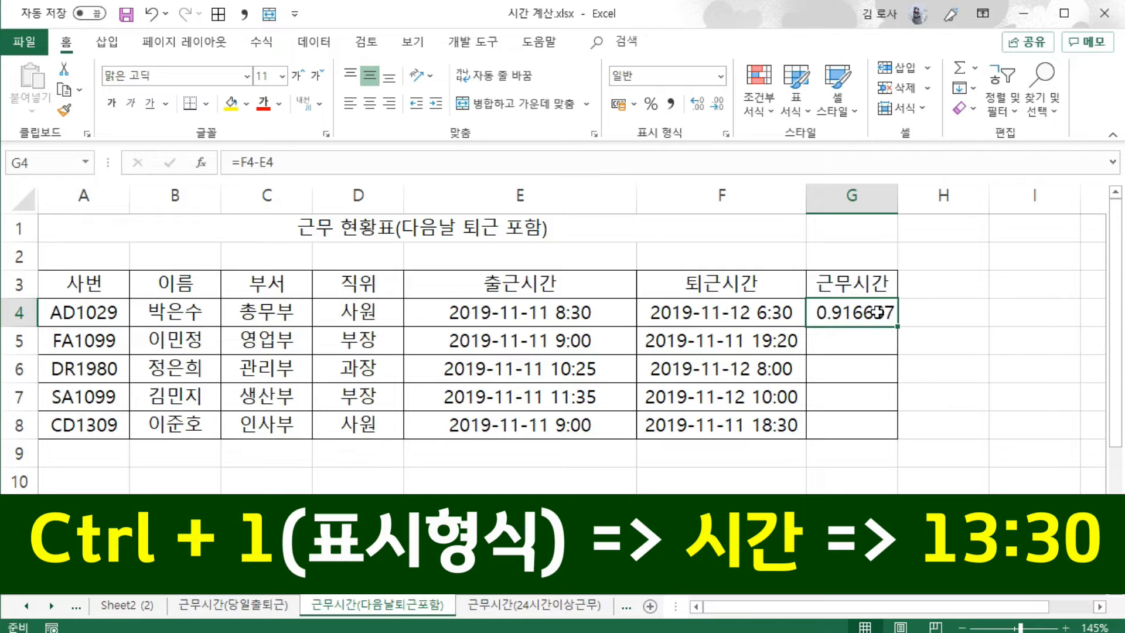
{"action": "left_click", "coordinate": [727, 133]}
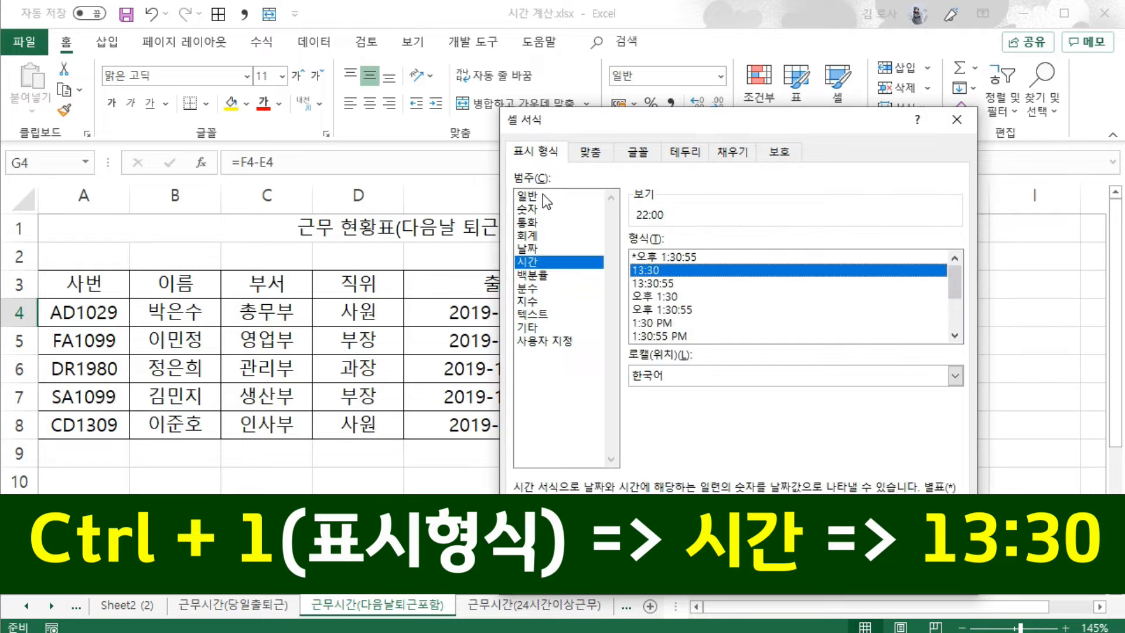
{"action": "left_click", "coordinate": [541, 193]}
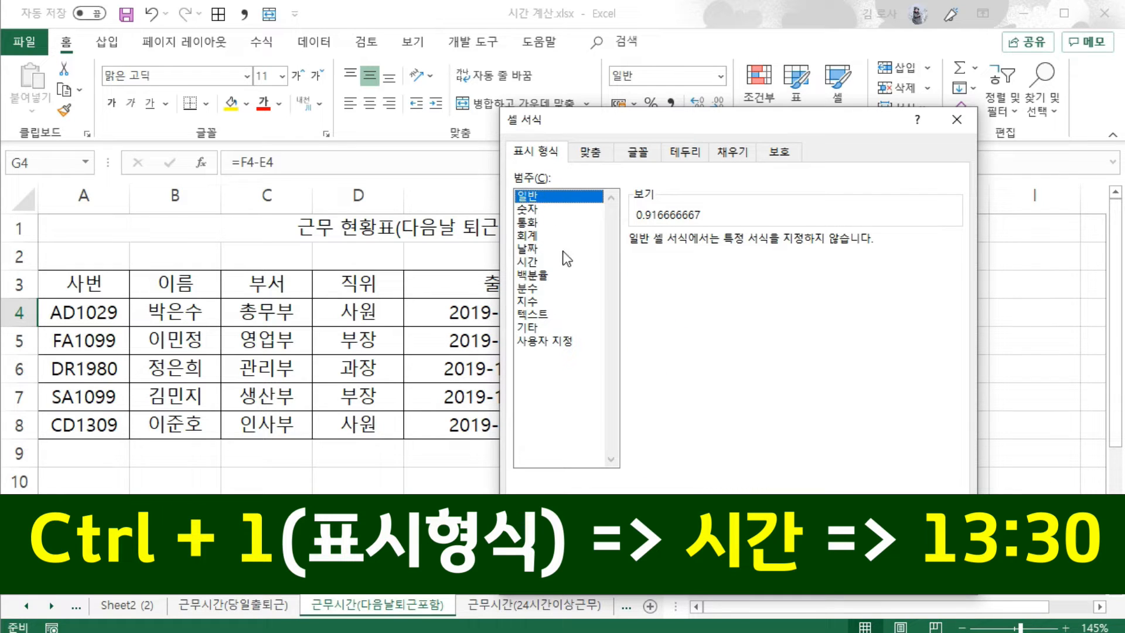
{"action": "left_click", "coordinate": [540, 262]}
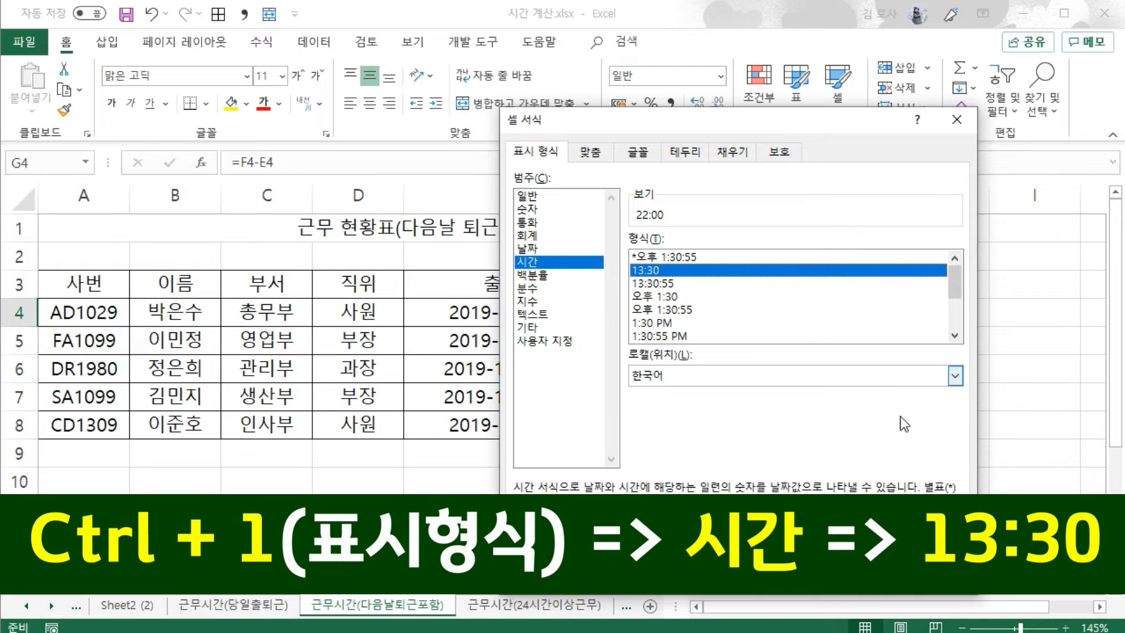
{"action": "left_click", "coordinate": [875, 595]}
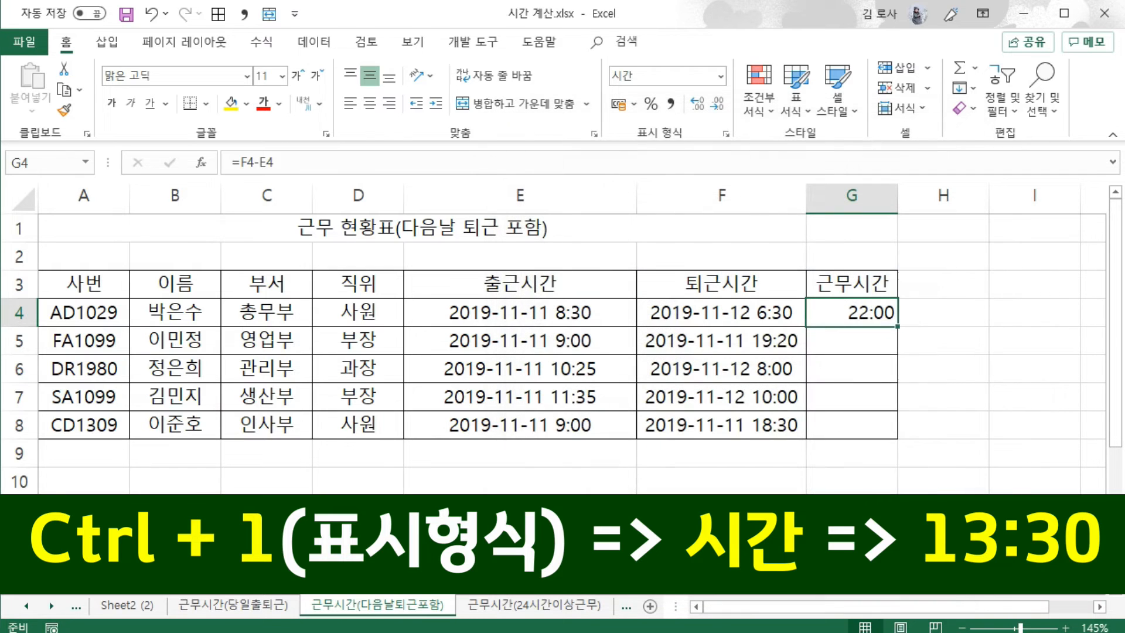
{"action": "double_click", "coordinate": [897, 327]}
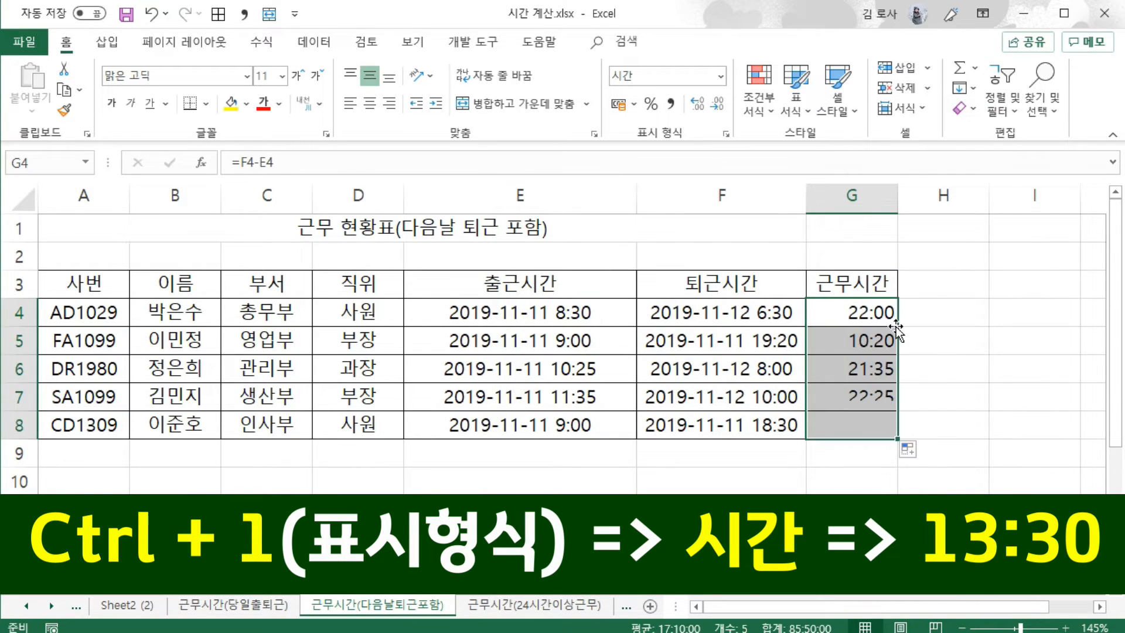
{"action": "left_click", "coordinate": [937, 373]}
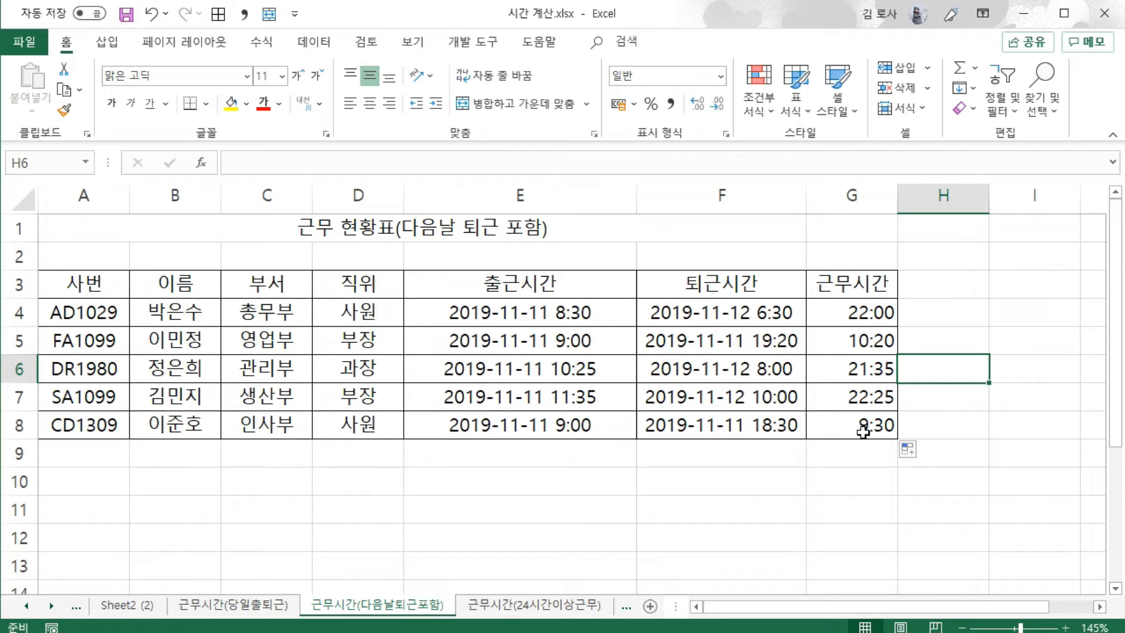
Step: Change the time part of the clock-out entry in F6 to 13:00, keeping the date 2019-11-12
{"action": "key", "text": "Left"}
{"action": "key", "text": "Left"}
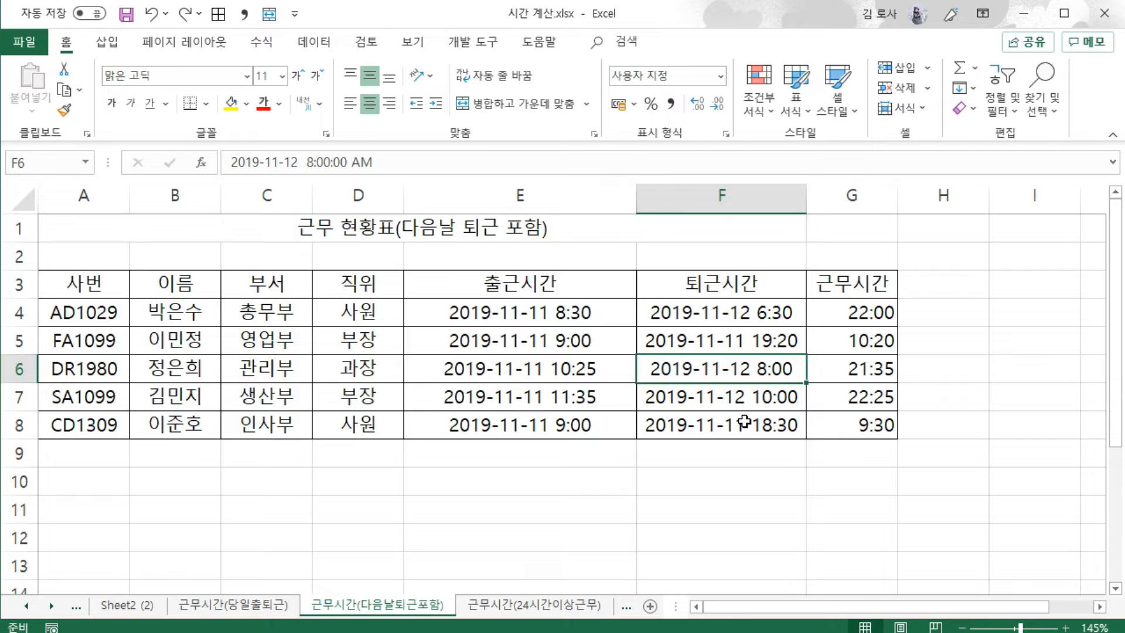
{"action": "double_click", "coordinate": [780, 375]}
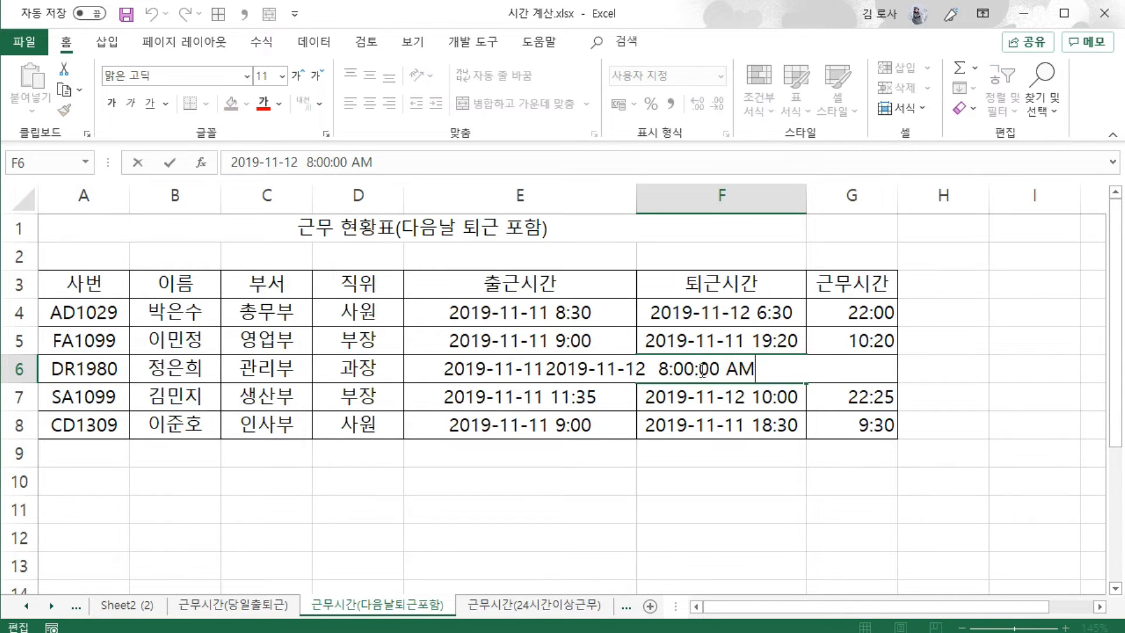
{"action": "left_click_drag", "start_coordinate": [658, 368], "coordinate": [766, 387]}
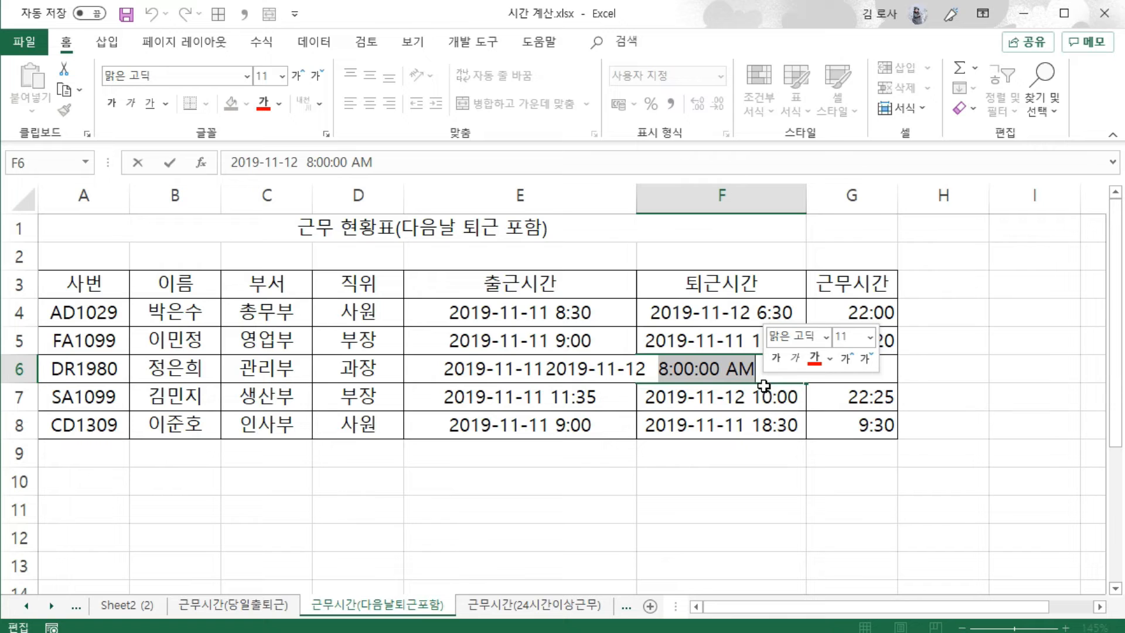
{"action": "type", "text": "13:00"}
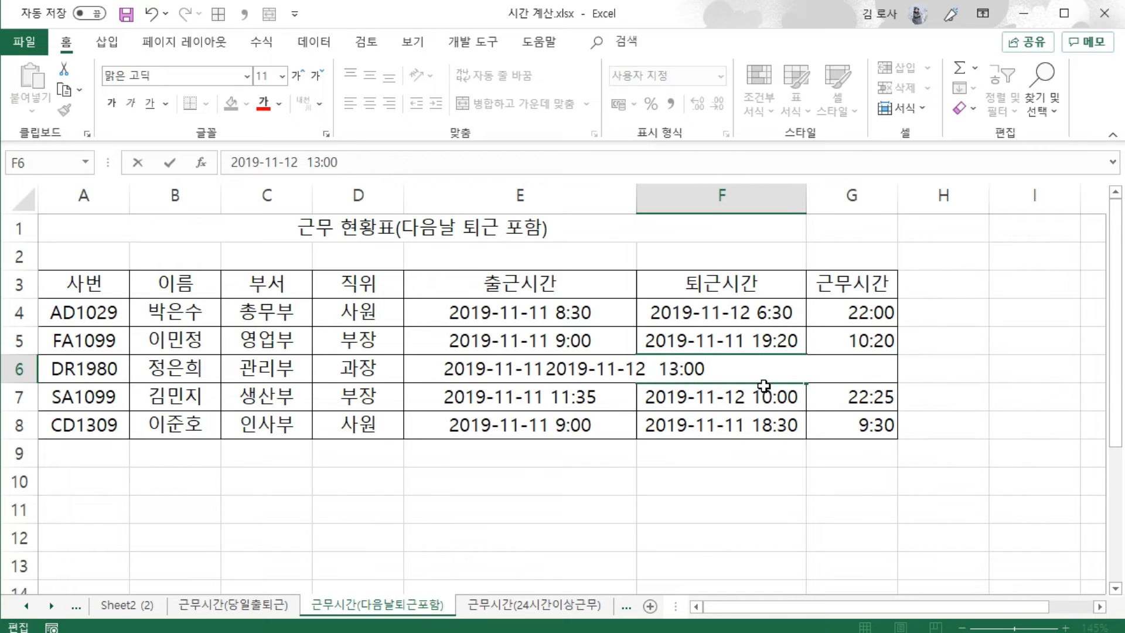
{"action": "key", "text": "Return"}
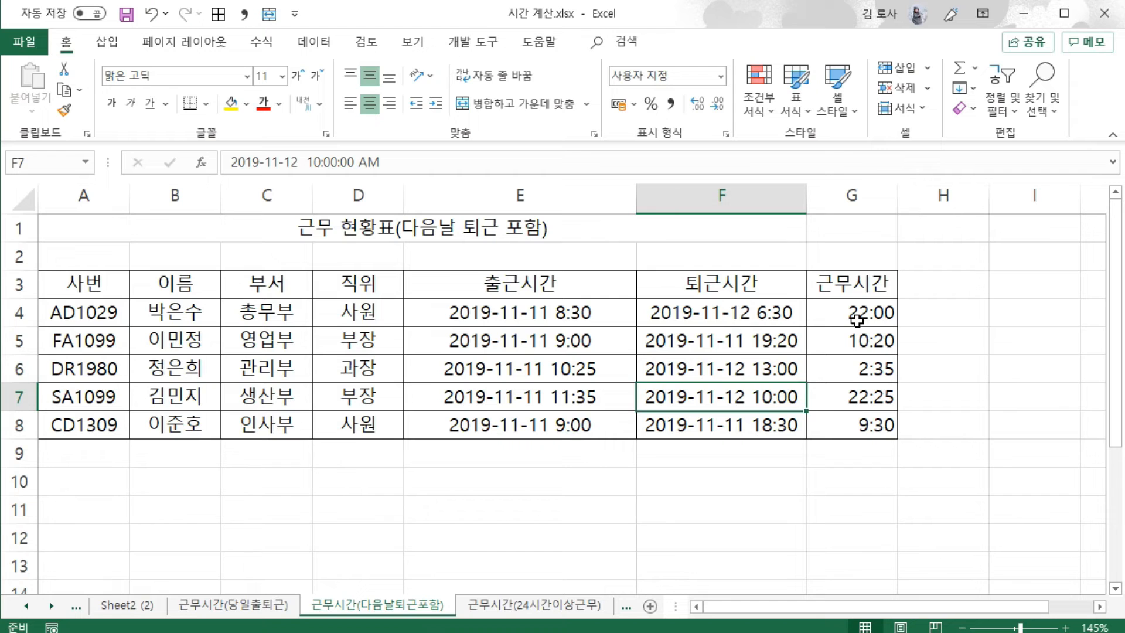
Step: Apply the custom (사용자 지정) number format [h]:mm;@ to the working times in G4:G8
{"action": "left_click_drag", "start_coordinate": [857, 319], "coordinate": [856, 427]}
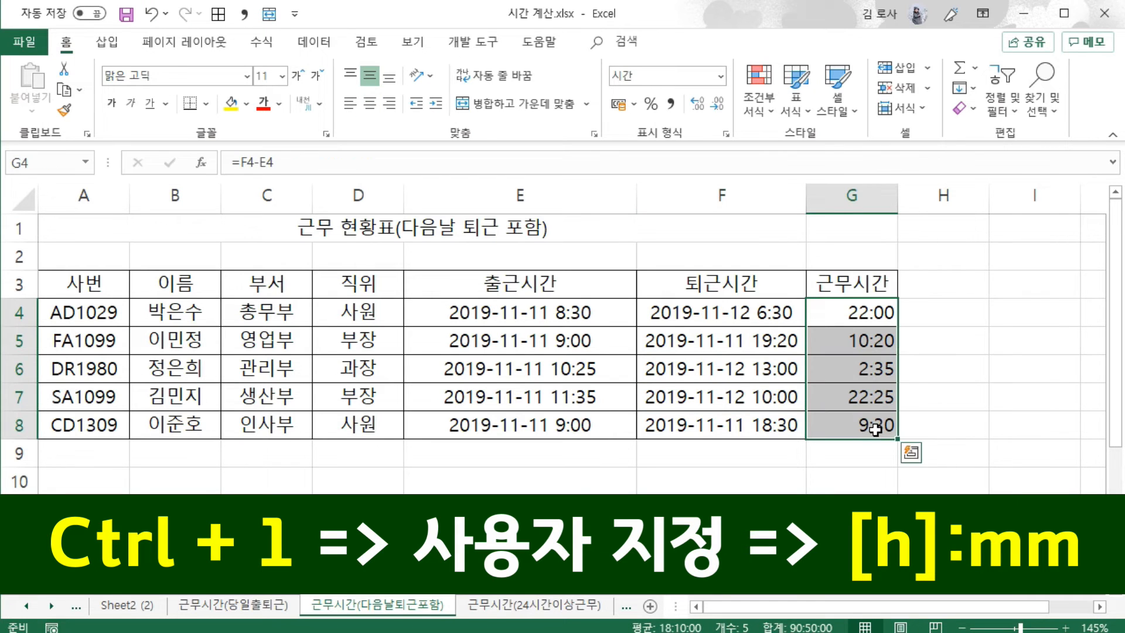
{"action": "left_click", "coordinate": [727, 134]}
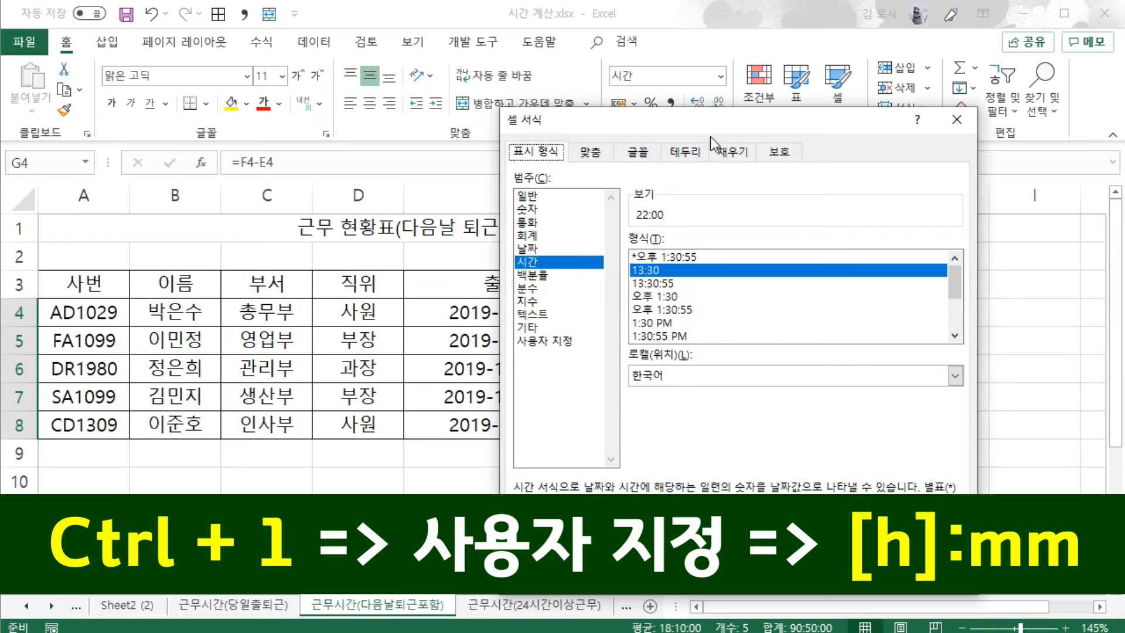
{"action": "left_click", "coordinate": [562, 342]}
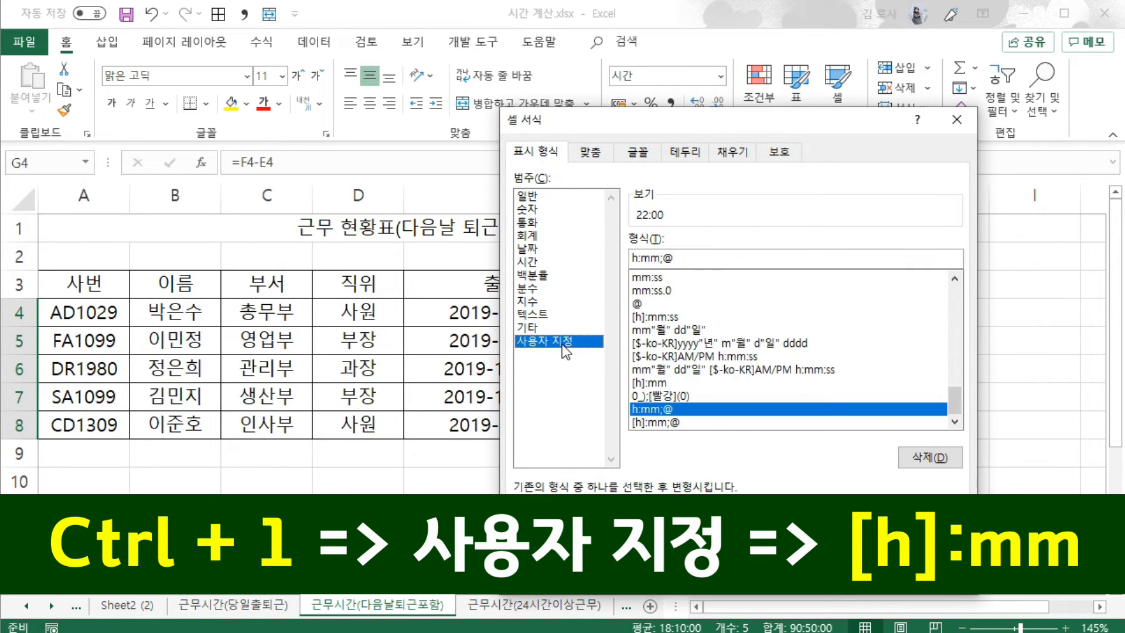
{"action": "left_click", "coordinate": [632, 258]}
{"action": "type", "text": "[h]"}
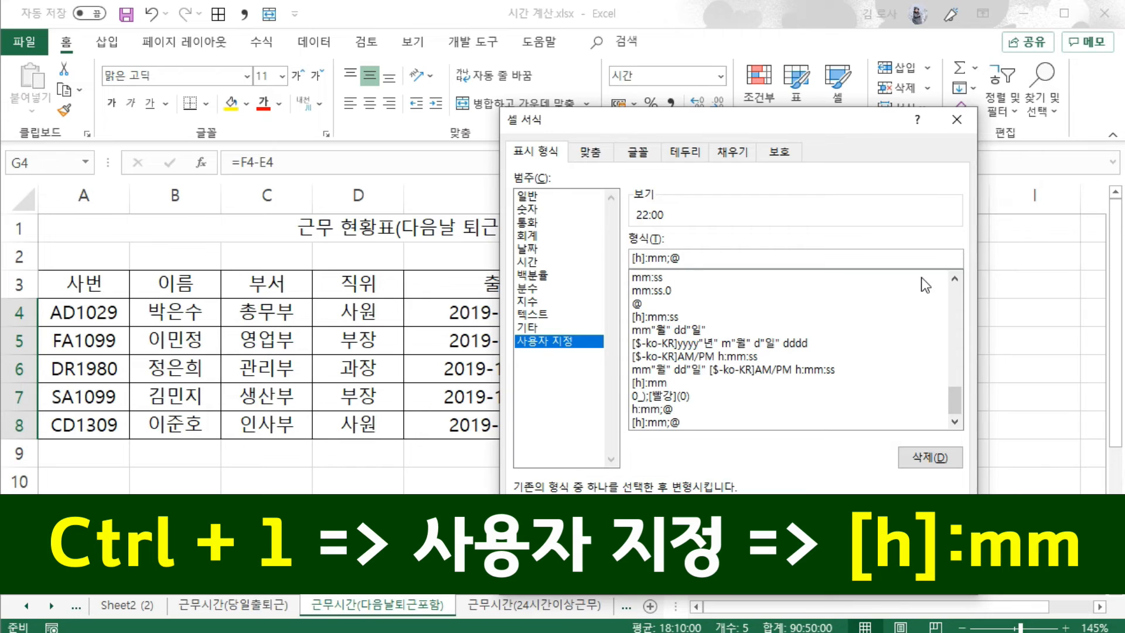
{"action": "key", "text": "Return"}
{"action": "left_click", "coordinate": [867, 370]}
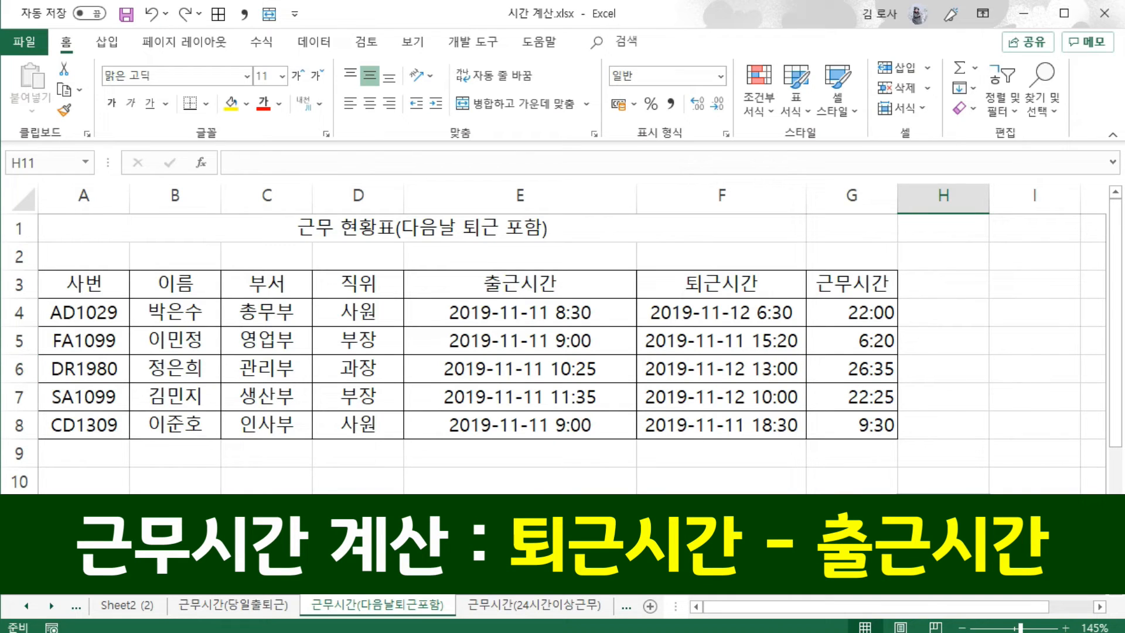
Step: On the 근무시간(24시간이상근무) sheet, calculate the first employee's working time in G4 with =F4-E4
{"action": "left_click", "coordinate": [598, 605]}
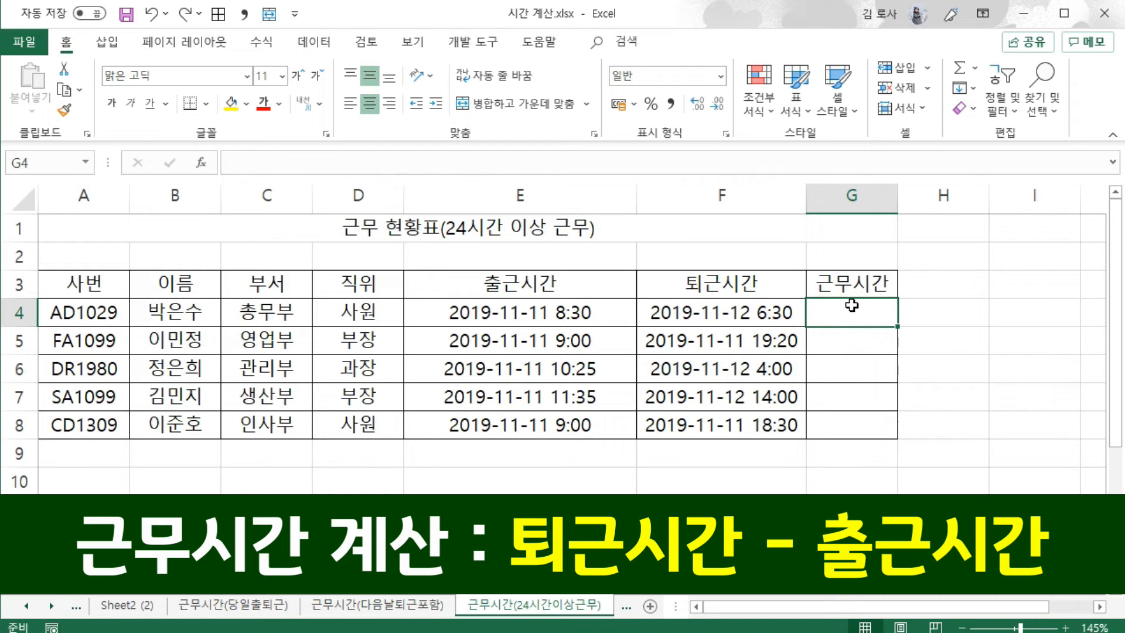
{"action": "type", "text": "="}
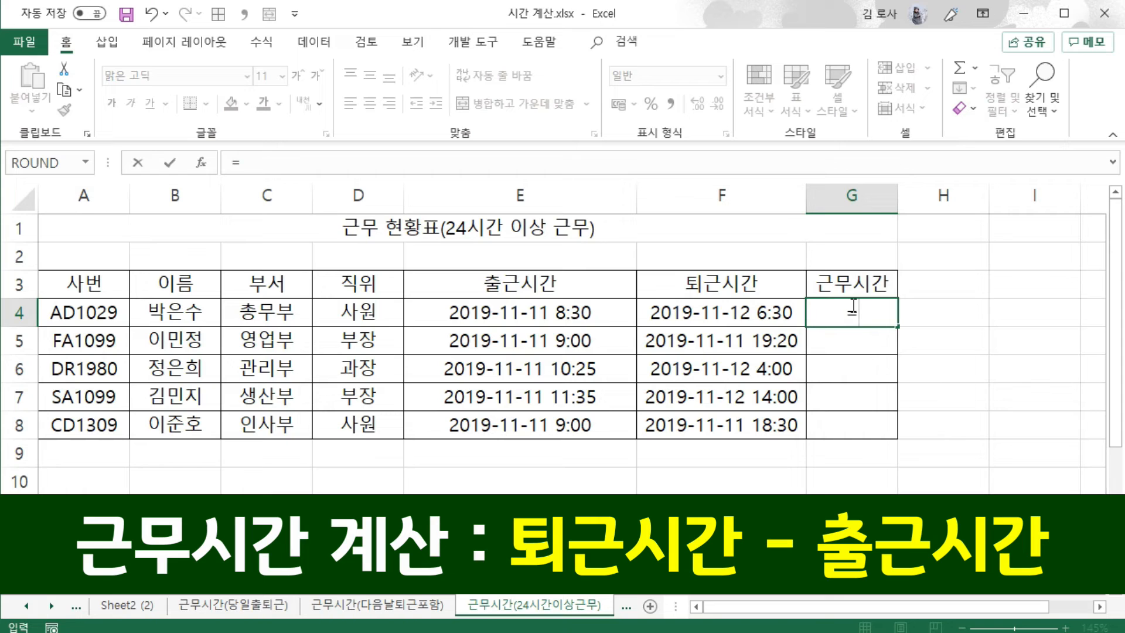
{"action": "left_click", "coordinate": [735, 312]}
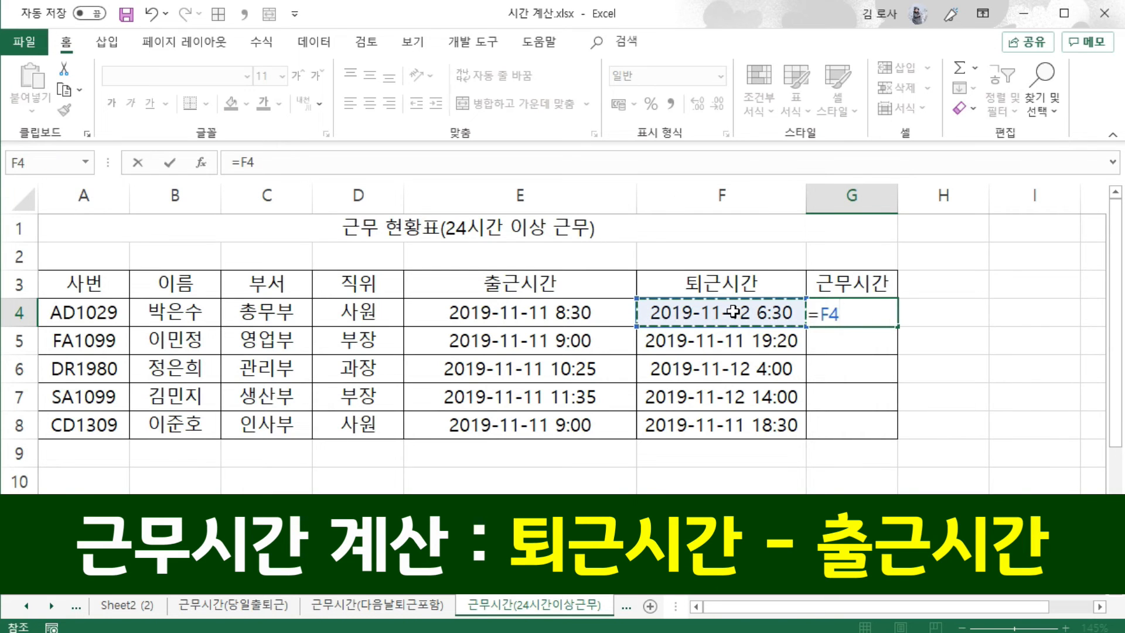
{"action": "type", "text": "-"}
{"action": "left_click", "coordinate": [583, 304]}
{"action": "key", "text": "Return"}
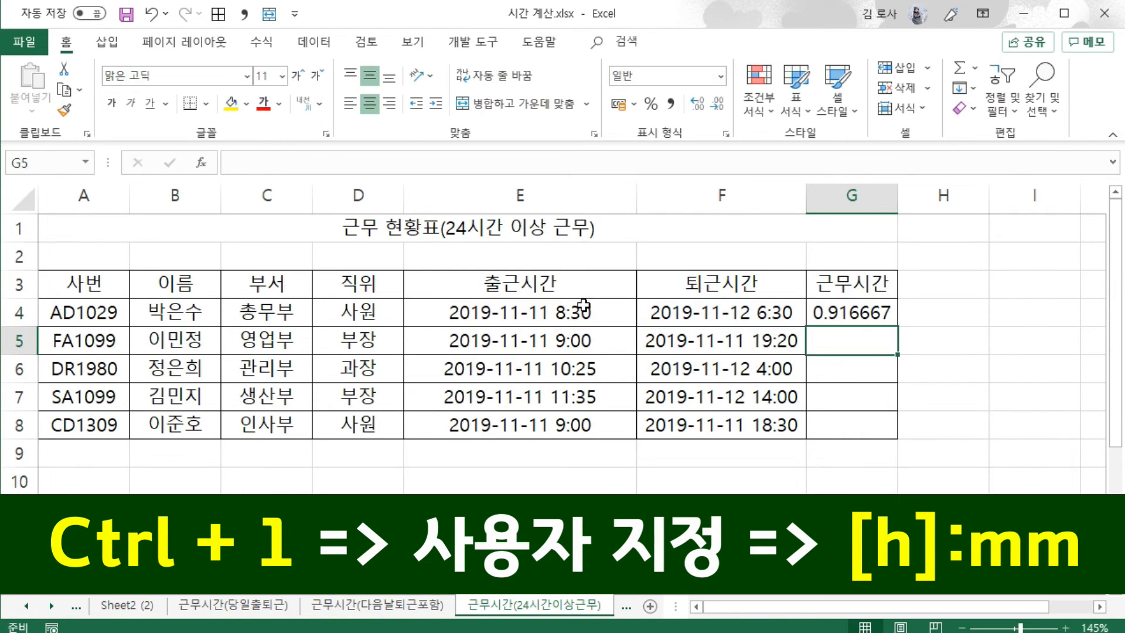
Step: Give G4 the custom (사용자 지정) number format [h]:mm and fill the formula down to G8
{"action": "left_click", "coordinate": [884, 316]}
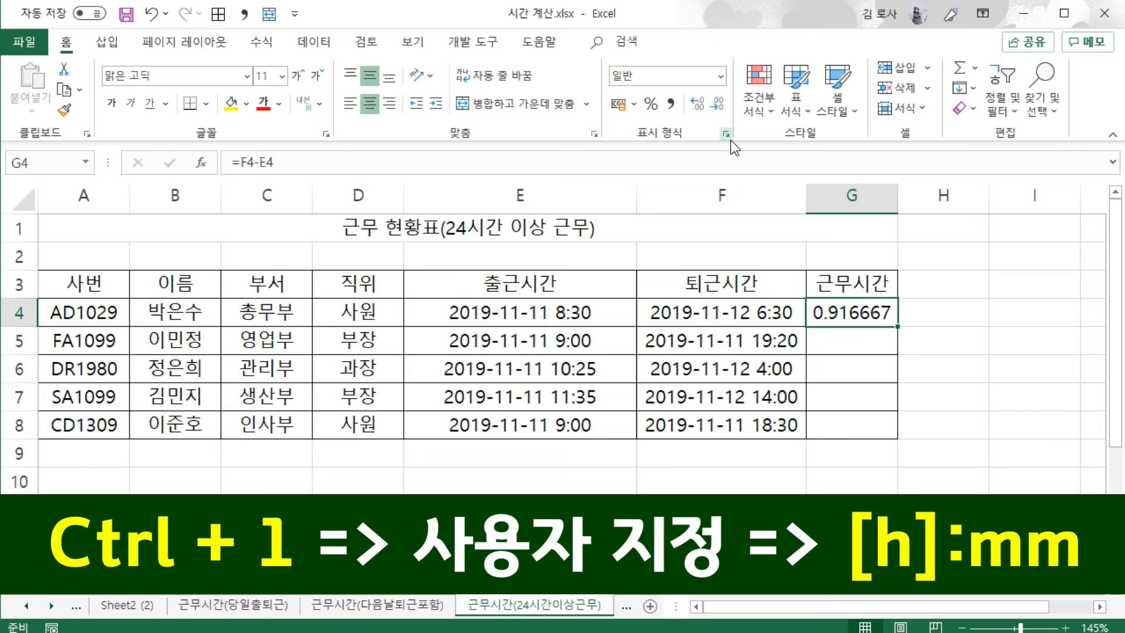
{"action": "key", "text": "ctrl+1"}
{"action": "left_click", "coordinate": [535, 342]}
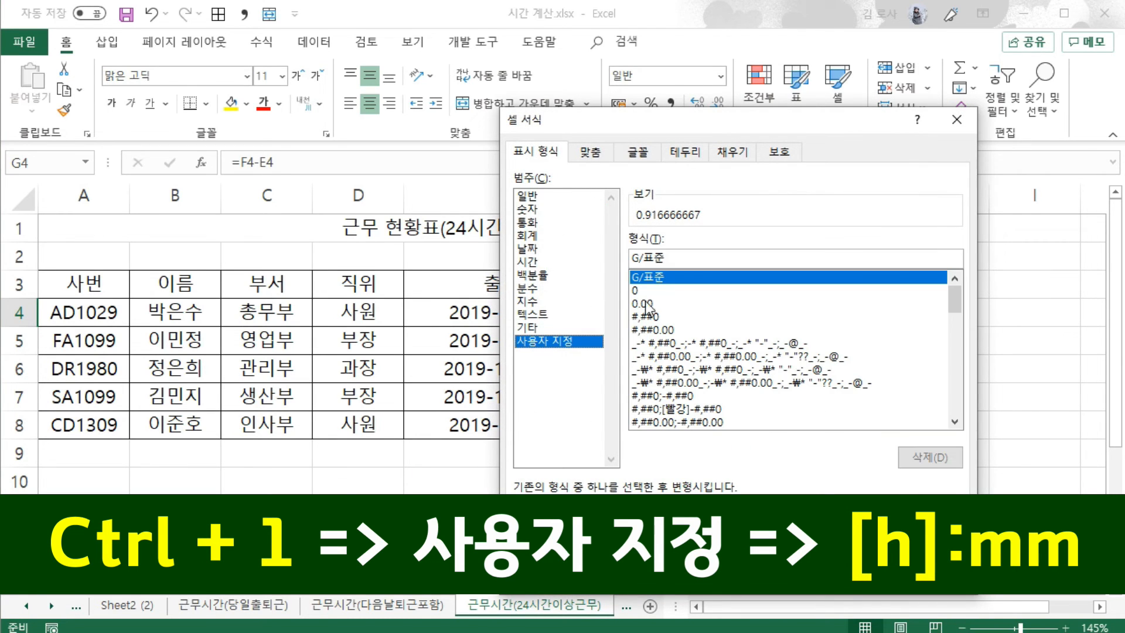
{"action": "left_click_drag", "start_coordinate": [665, 258], "coordinate": [623, 260]}
{"action": "type", "text": "["}
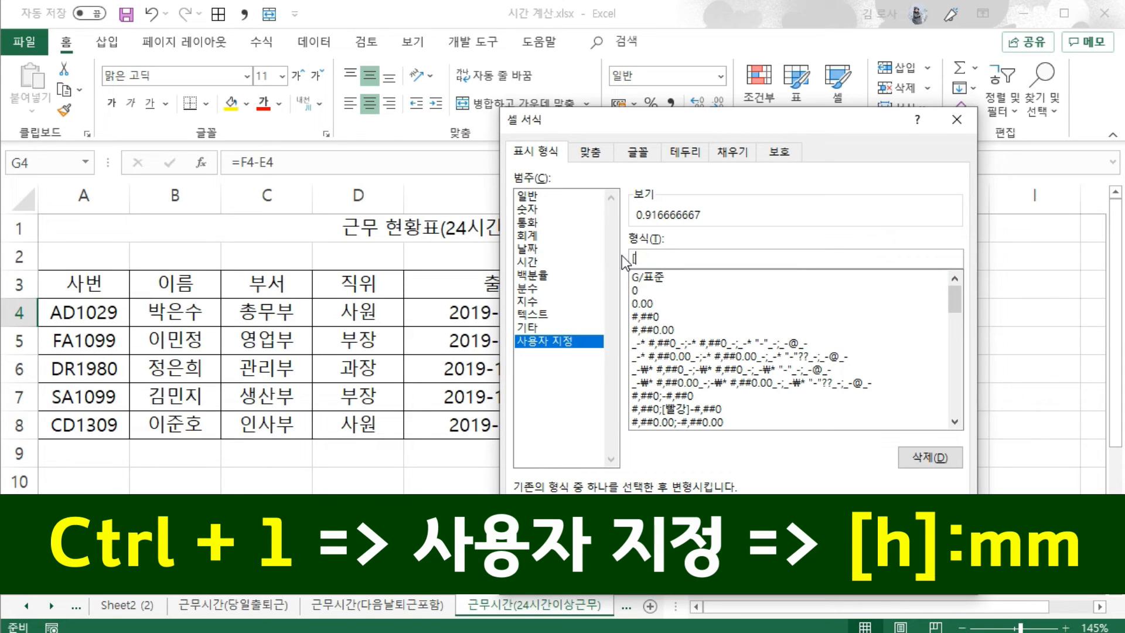
{"action": "type", "text": "h]:mm"}
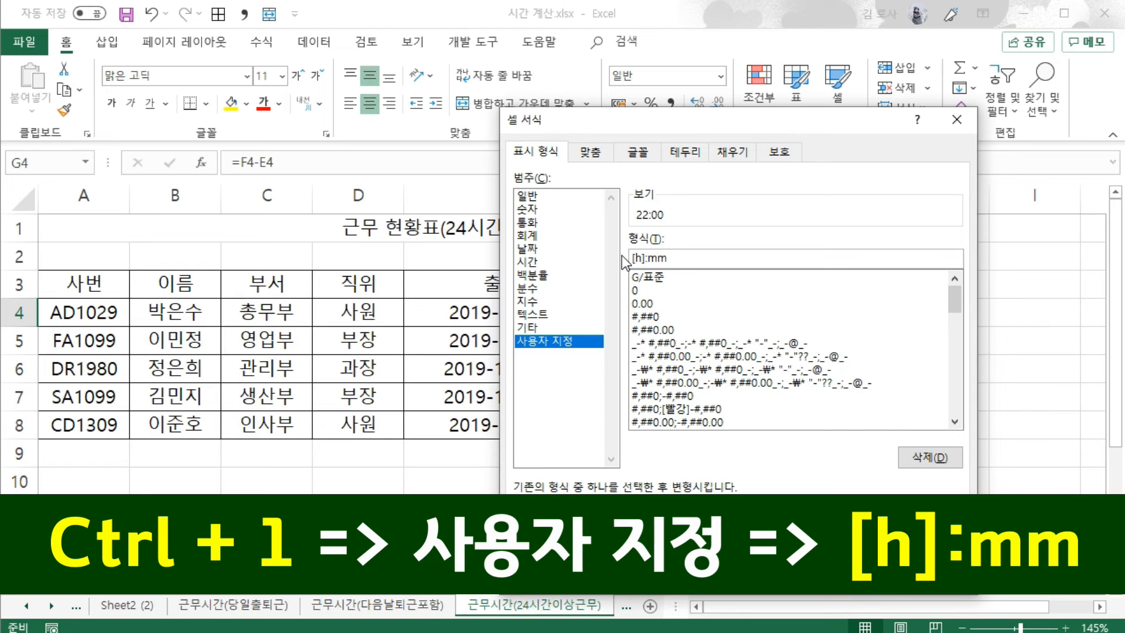
{"action": "key", "text": "Return"}
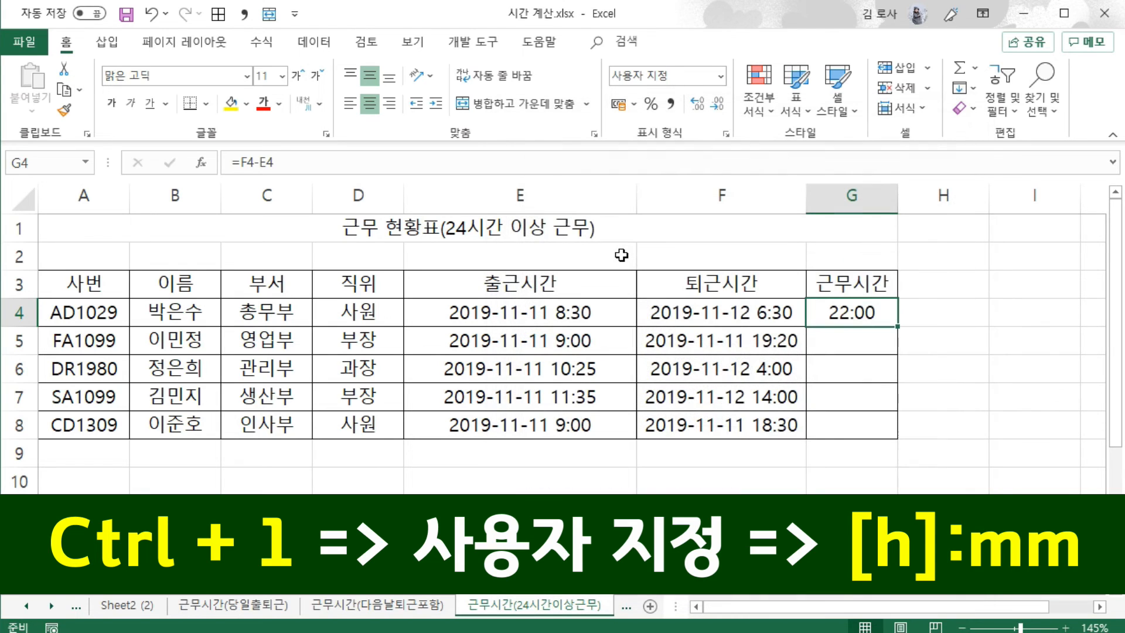
{"action": "left_click_drag", "start_coordinate": [898, 327], "coordinate": [885, 433]}
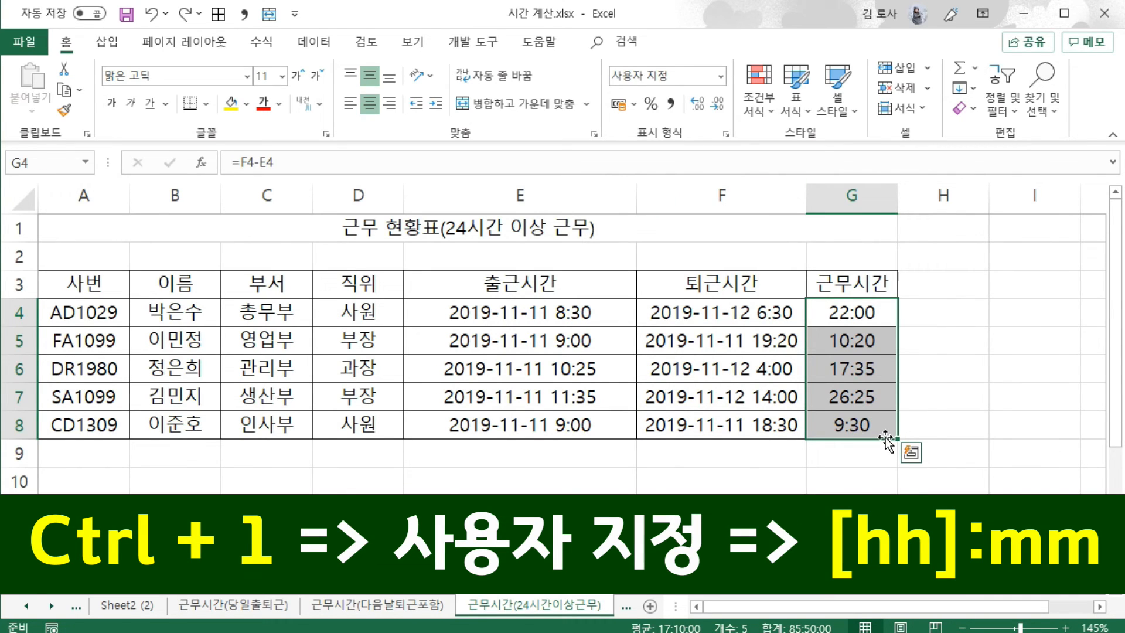
Step: Change the custom number format of G4:G8 to [hh]:mm for two-digit hours
{"action": "left_click", "coordinate": [726, 134]}
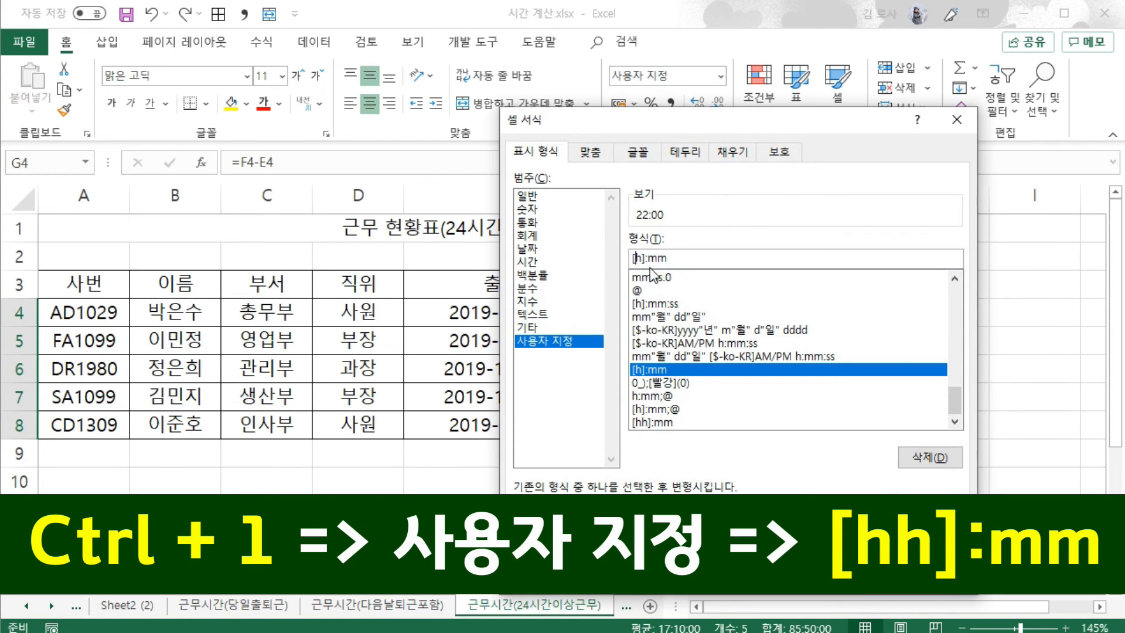
{"action": "type", "text": "h"}
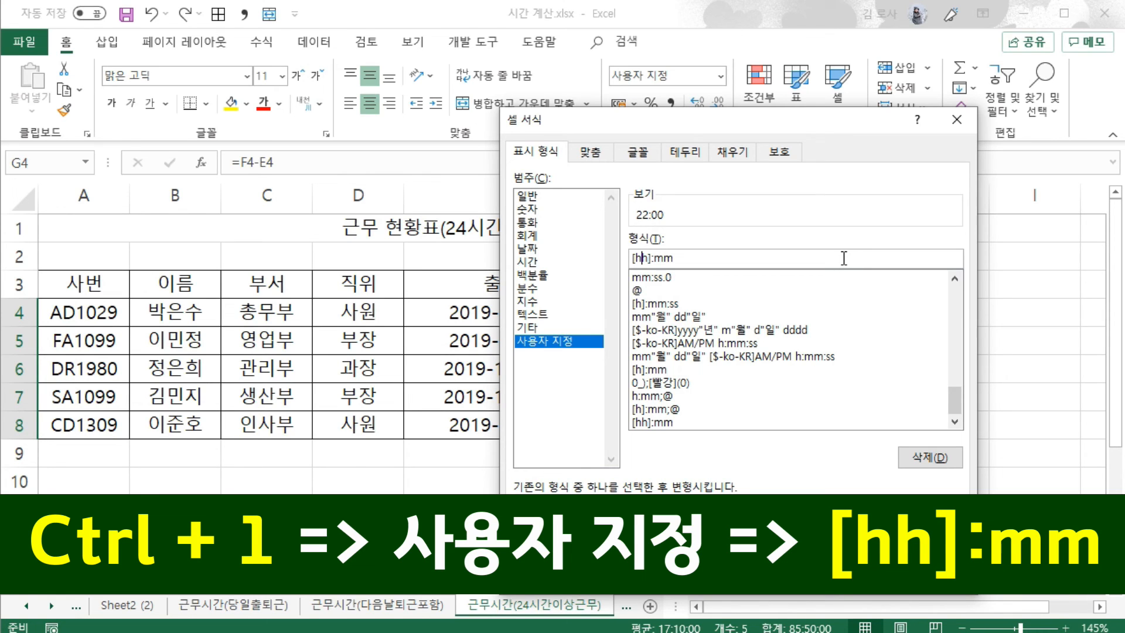
{"action": "key", "text": "Return"}
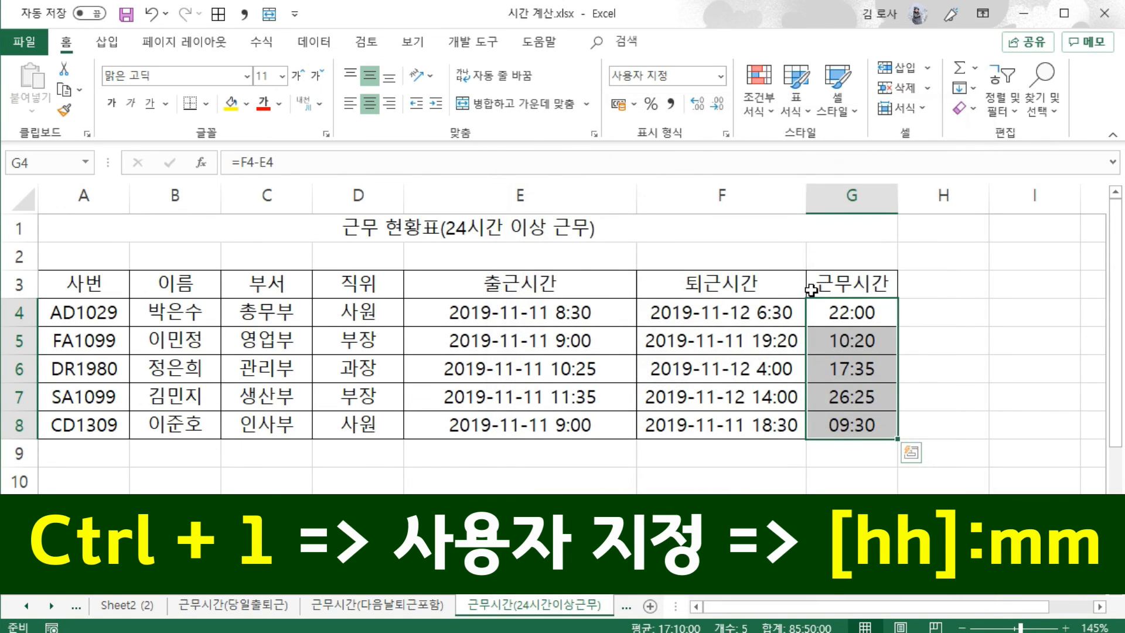